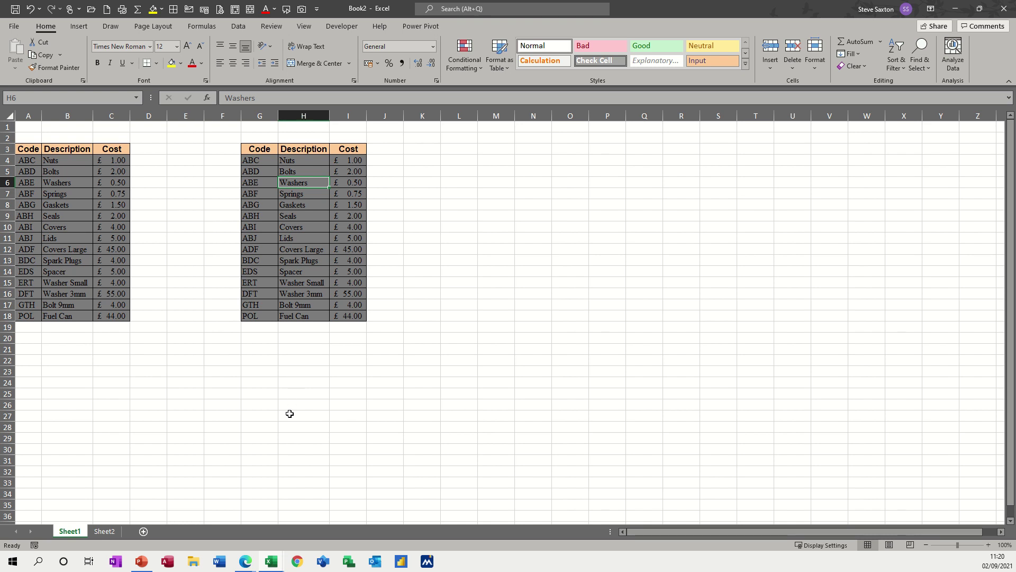
# Step: Fill cell J4 yellow to mark it as the lookup input cell
pyautogui.click(417, 161)
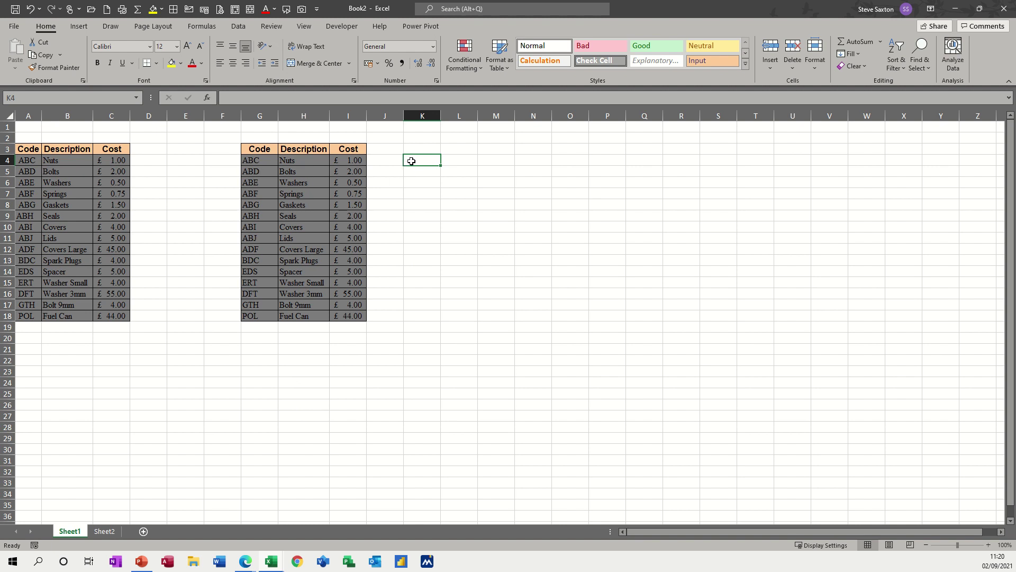
pyautogui.click(385, 163)
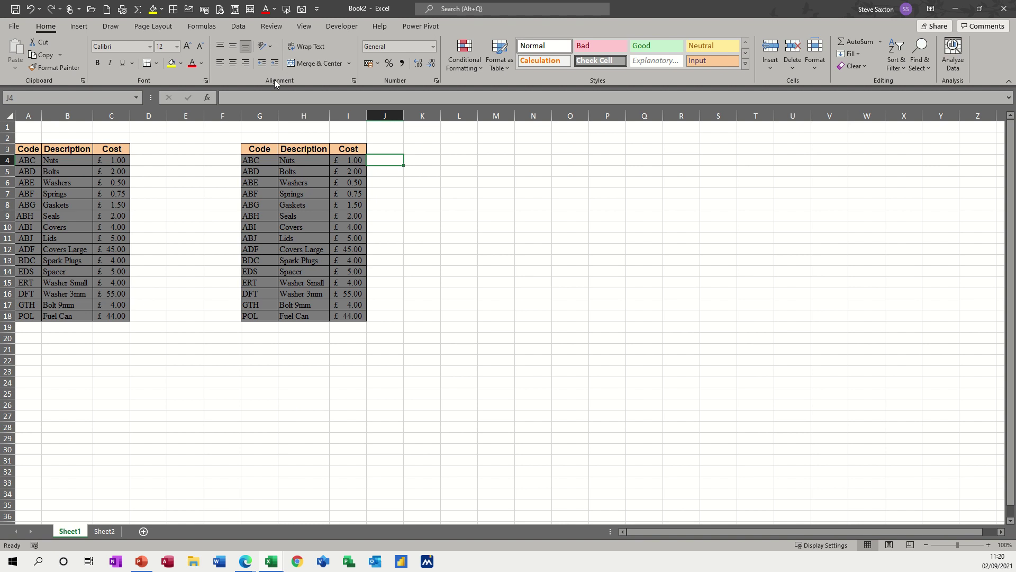
pyautogui.click(172, 65)
# Step: Enter =VLOOKUP(J4,G4:I18,2,0) in K4 for an exact-match Description lookup
pyautogui.click(410, 160)
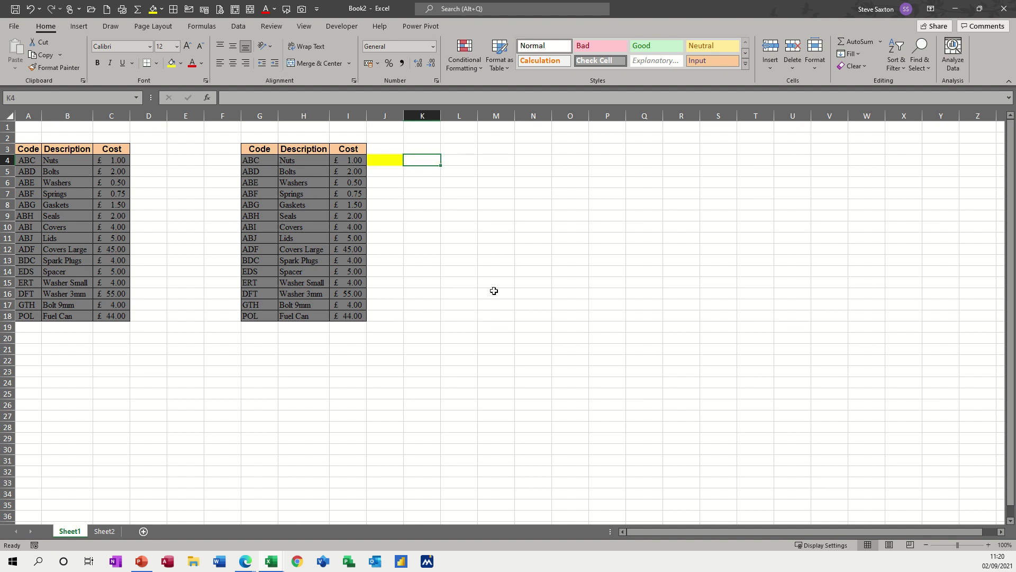
pyautogui.write('=vloo')
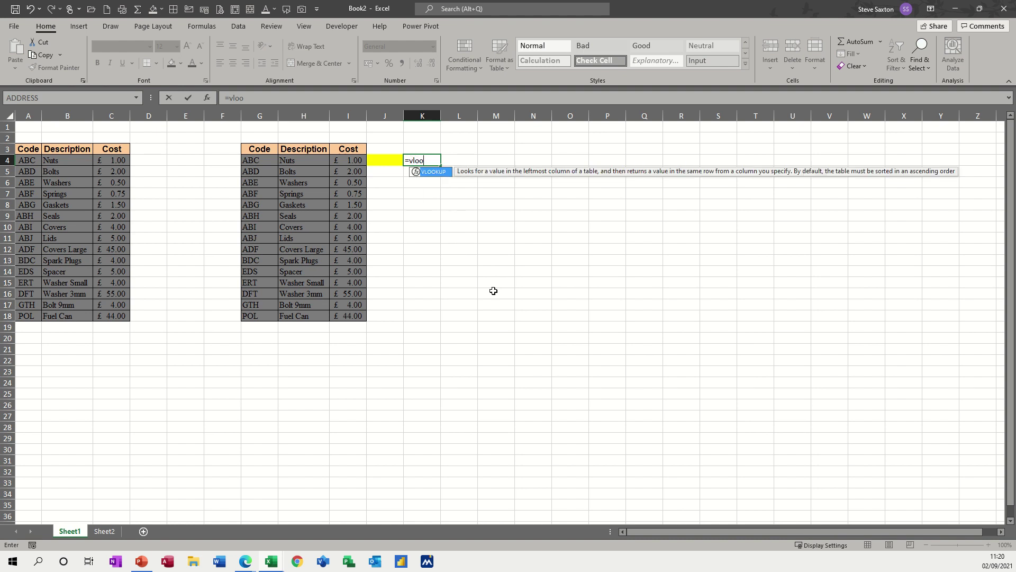
pyautogui.write('kup(')
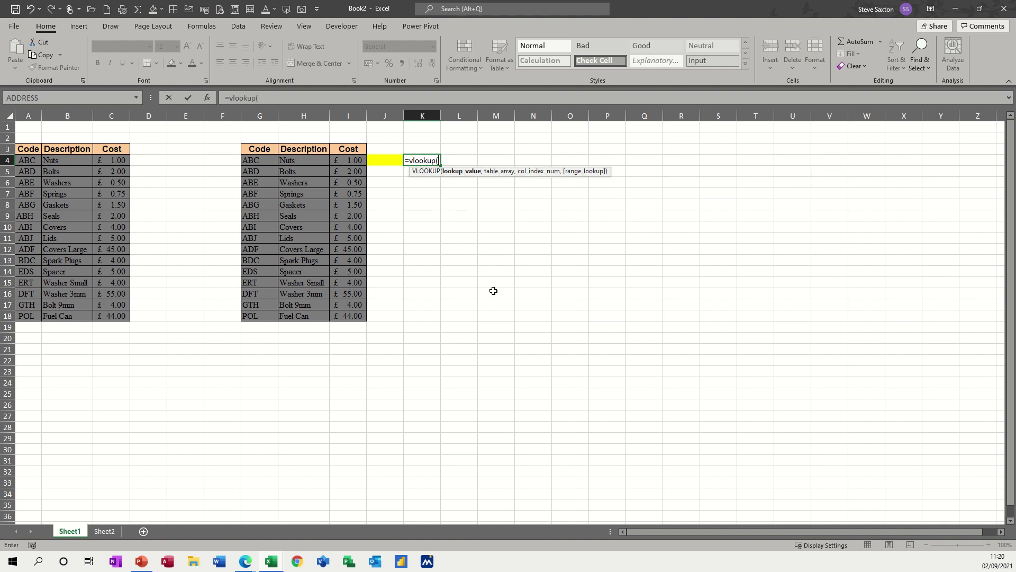
pyautogui.click(385, 164)
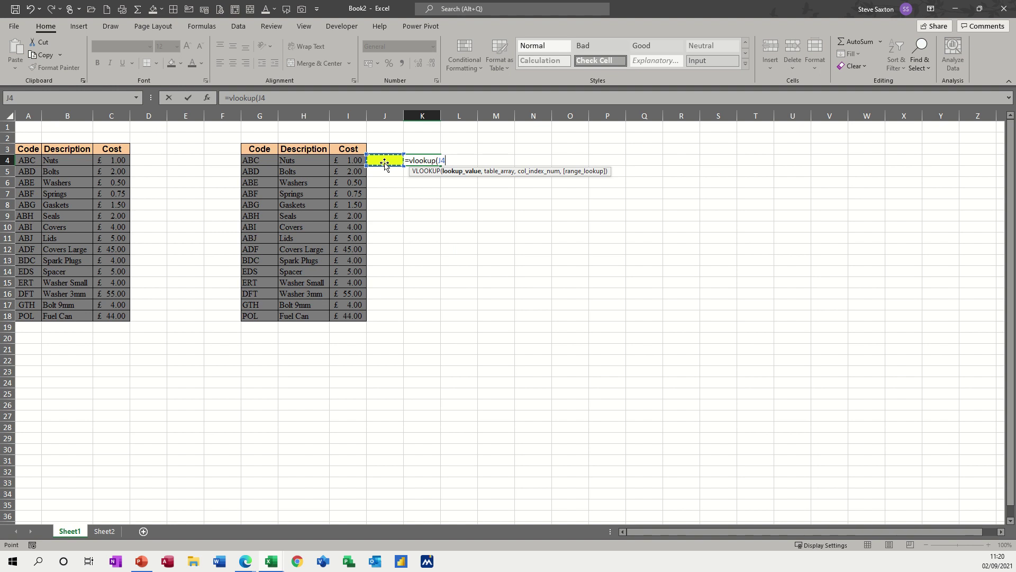
pyautogui.write(',')
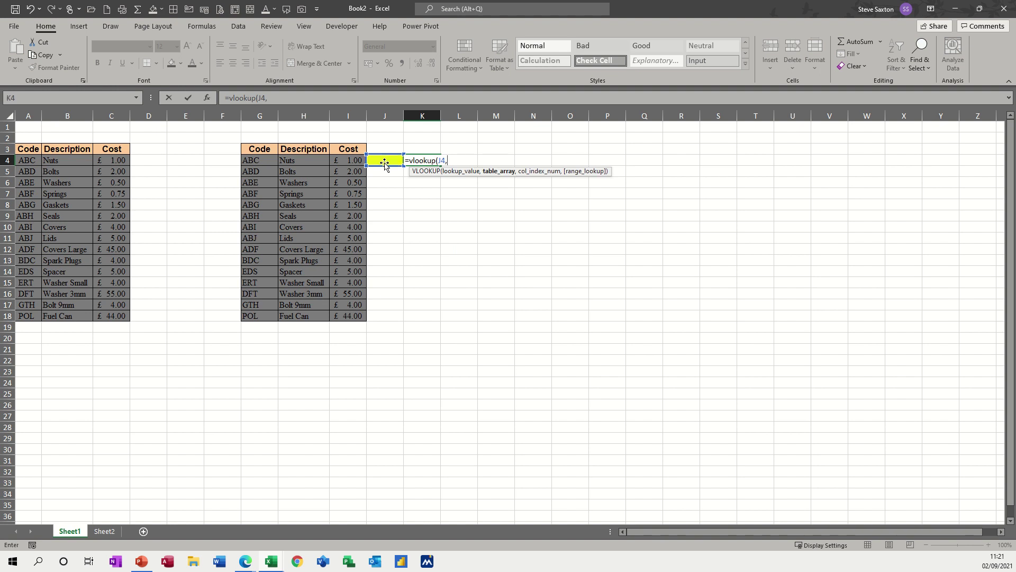
pyautogui.moveTo(257, 159); pyautogui.dragTo(342, 313)
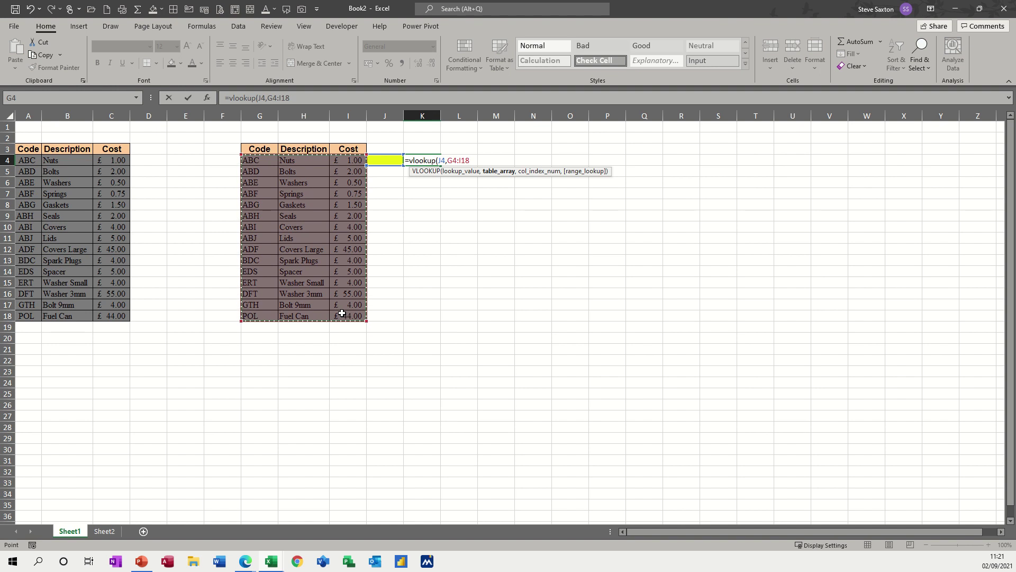
pyautogui.write(',2')
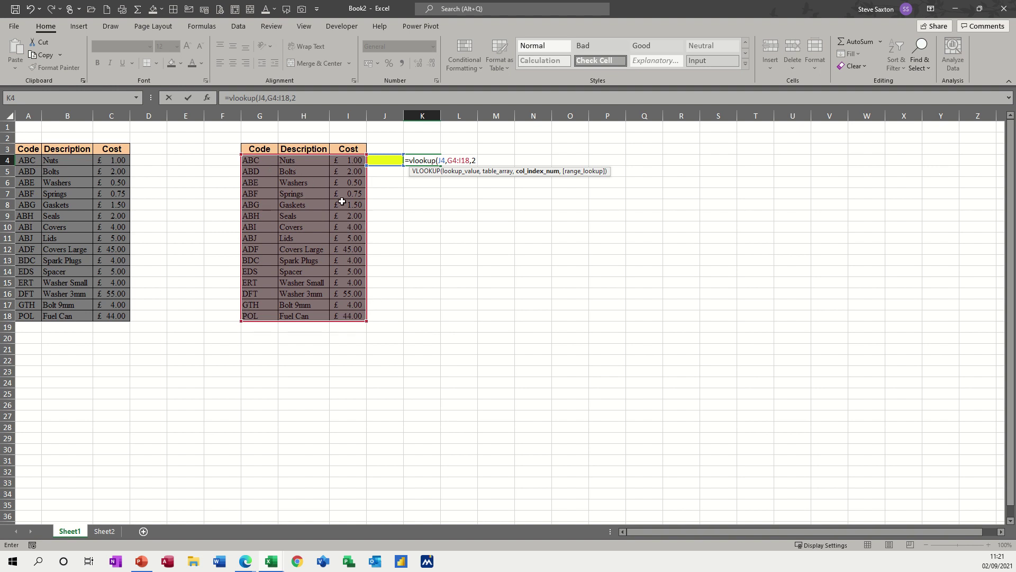
pyautogui.write(',')
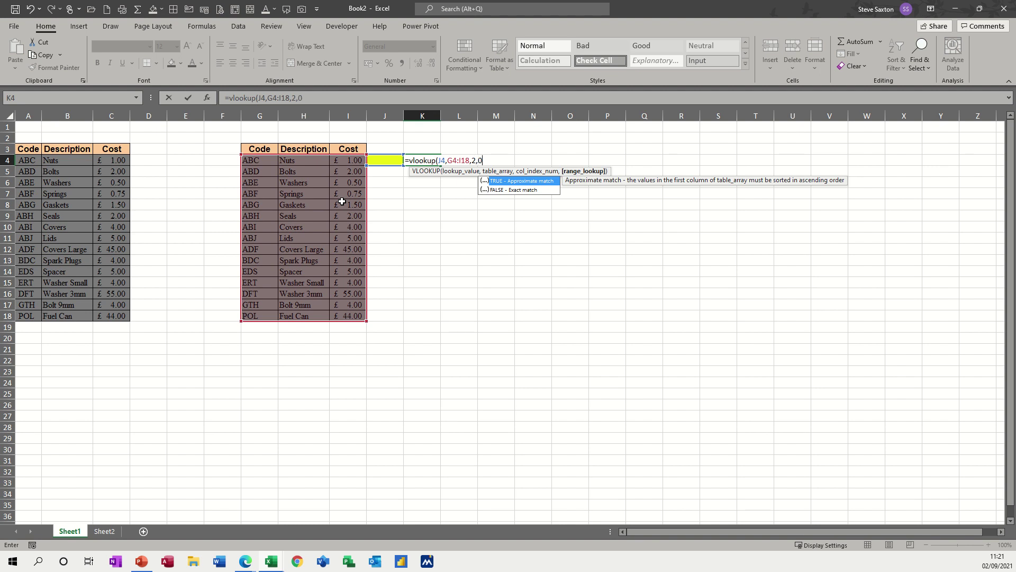
pyautogui.write('0)')
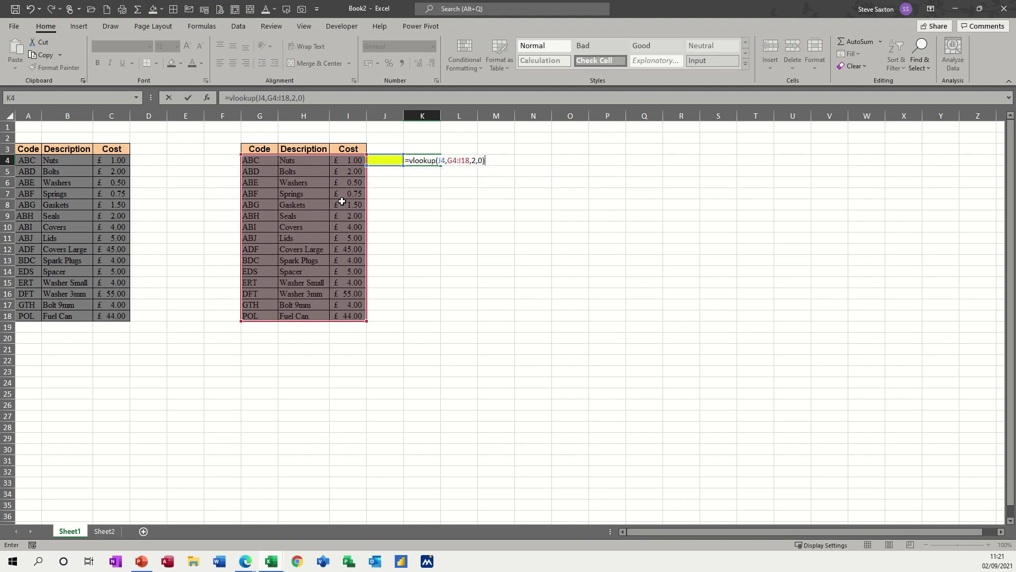
pyautogui.click(189, 97)
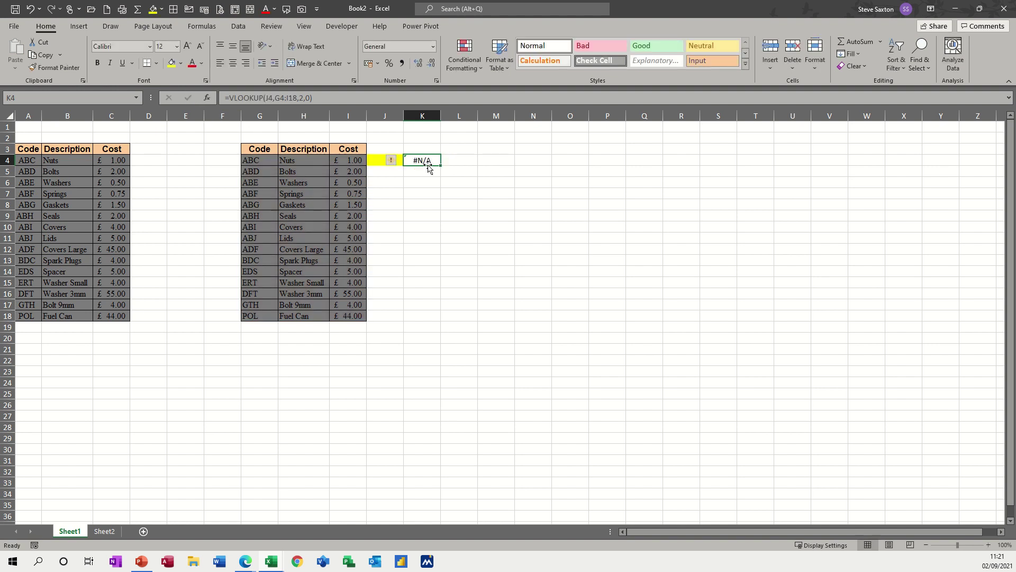
# Step: Enter the code ABC in J4 so K4's lookup returns Nuts
pyautogui.click(380, 161)
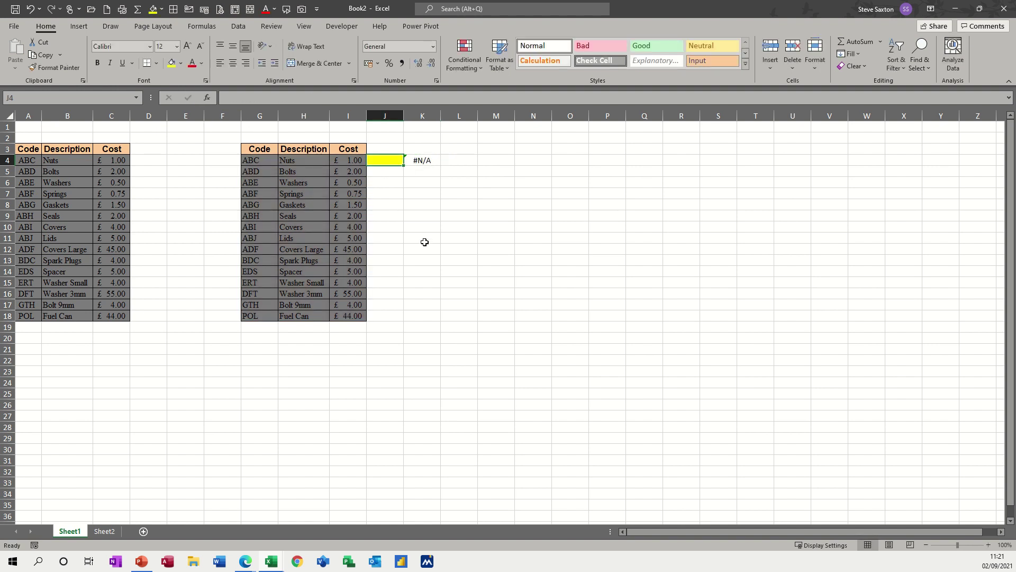
pyautogui.write('ABC')
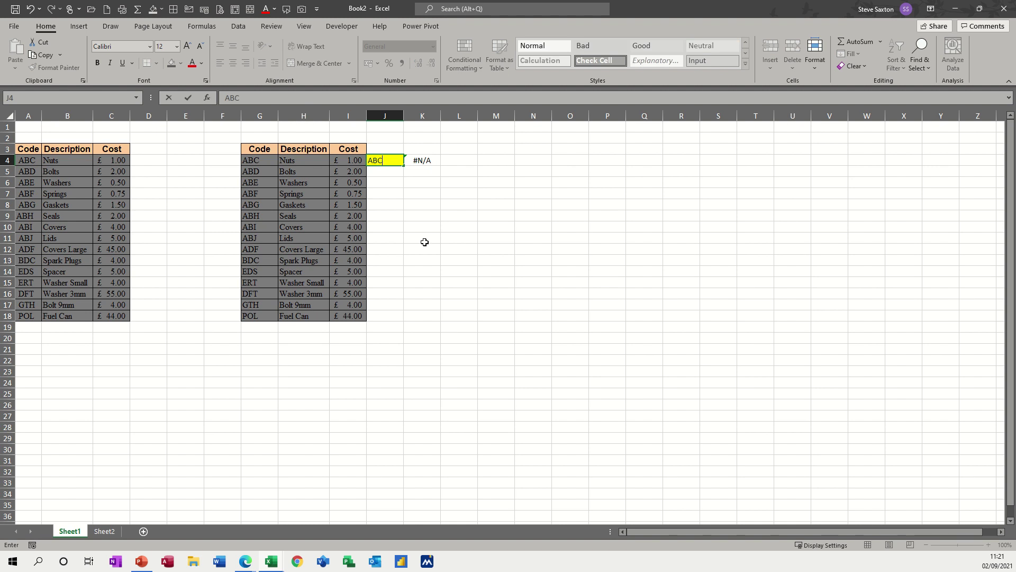
pyautogui.press('Return')
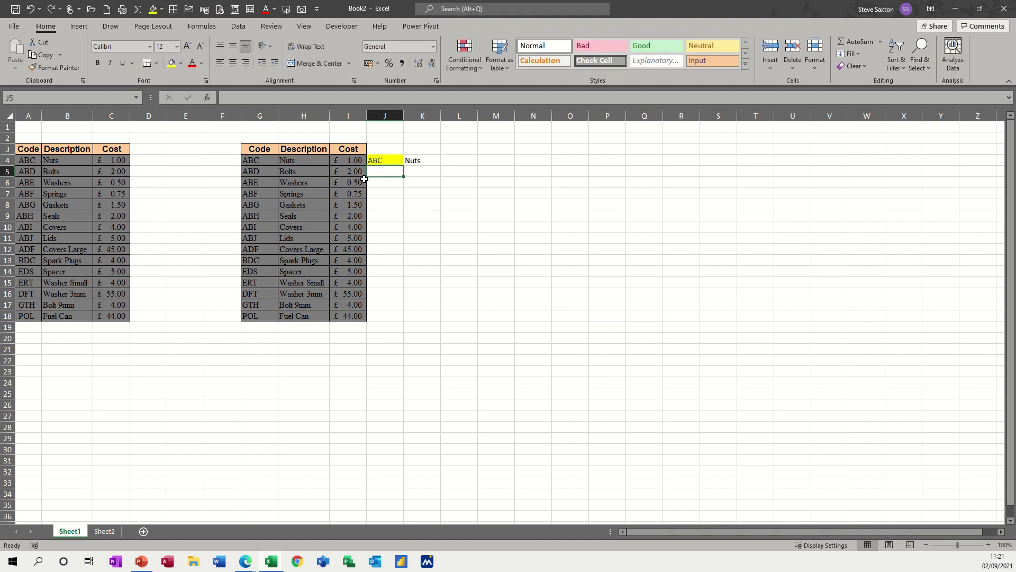
# Step: Review K4's formula and check A4's code ABC without changing it
pyautogui.click(418, 162)
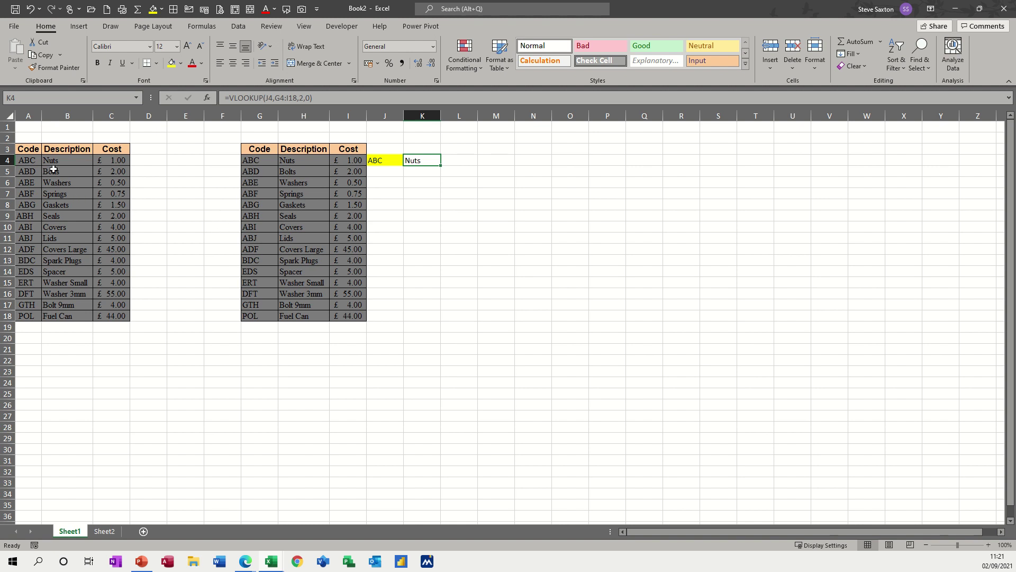
pyautogui.click(20, 161)
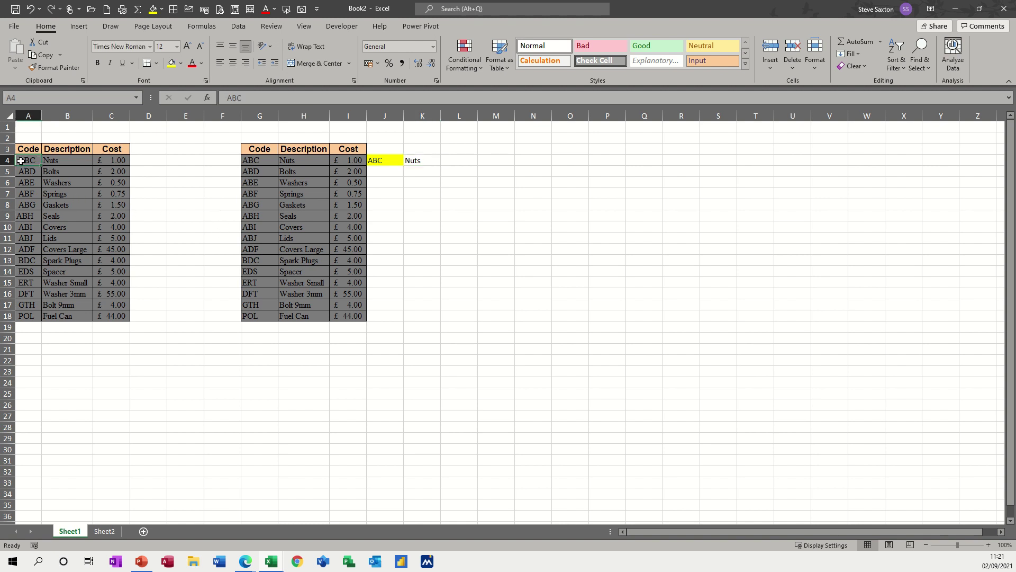
pyautogui.click(225, 98)
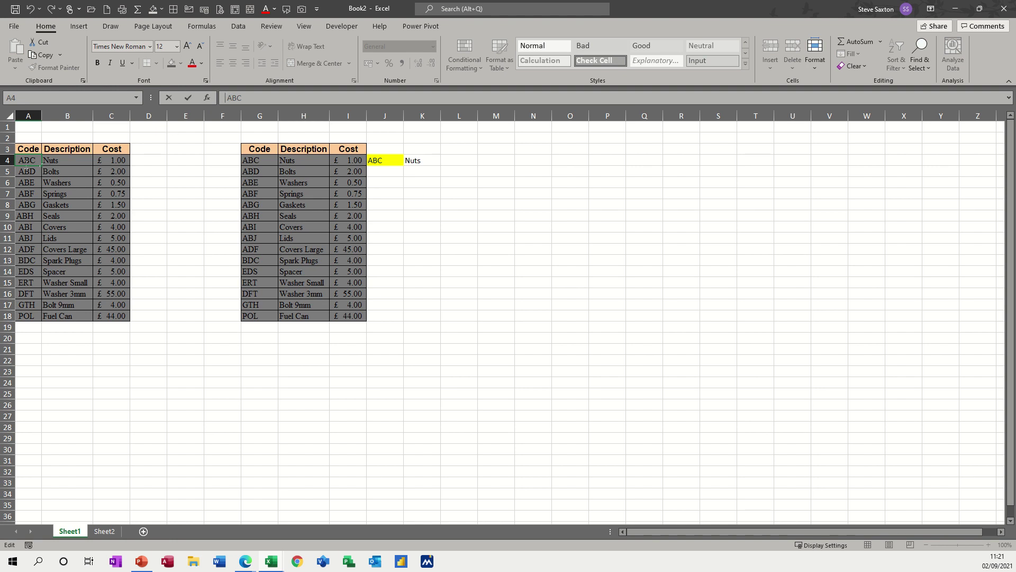
pyautogui.press('Return')
pyautogui.click(31, 161)
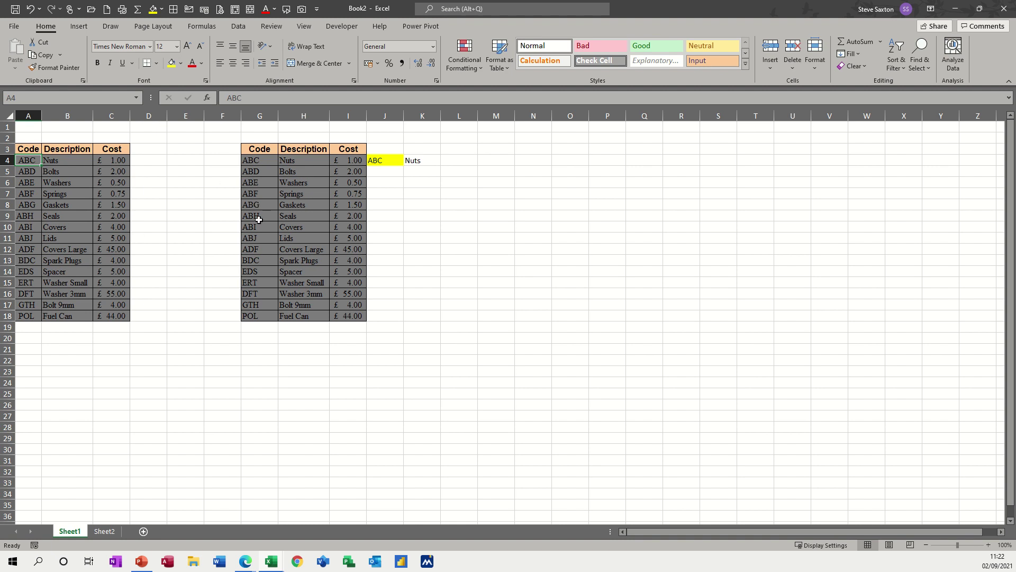
# Step: Clear the failing lookup formula from Sheet2 cell B2
pyautogui.click(105, 532)
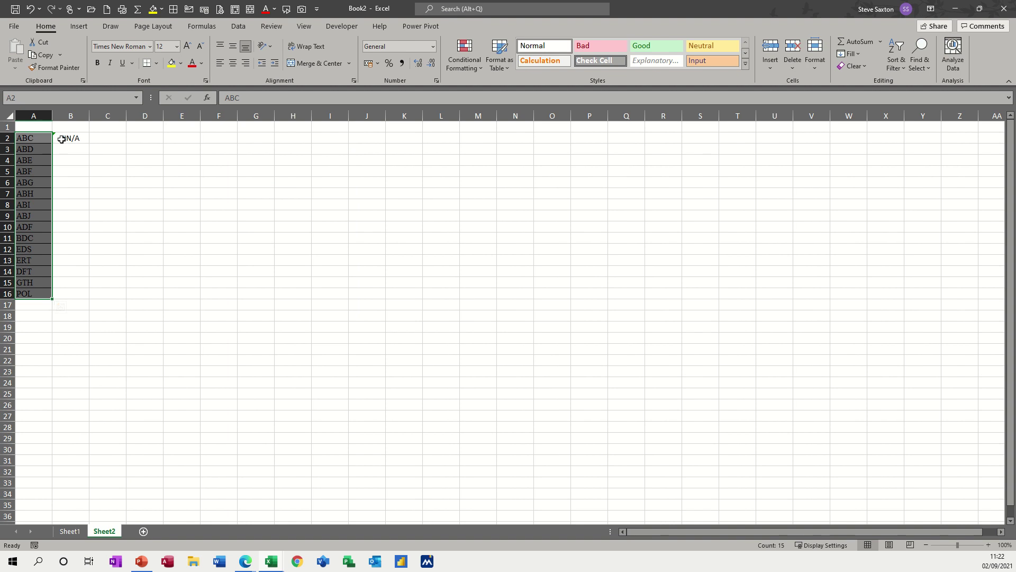
pyautogui.click(64, 138)
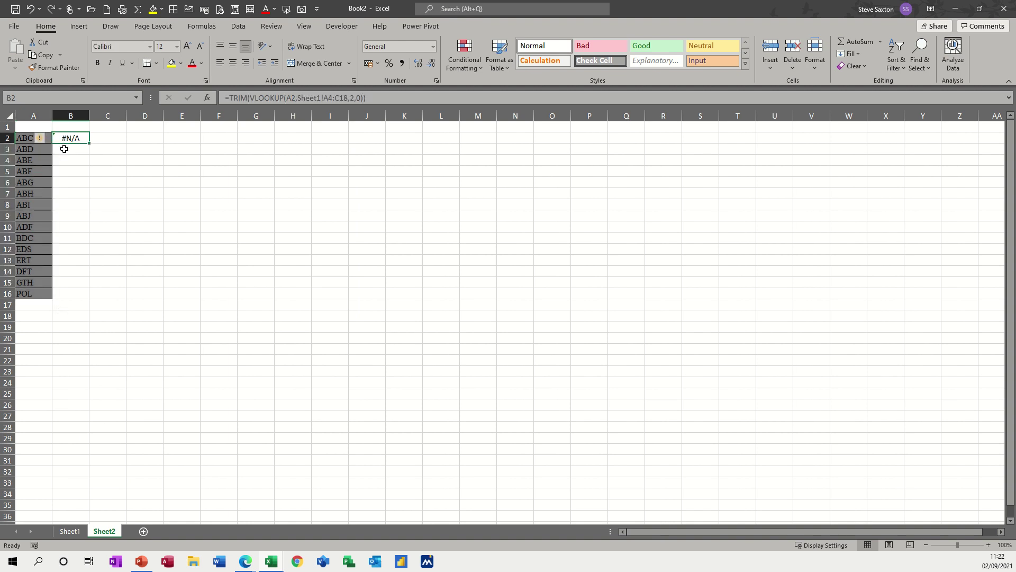
pyautogui.press('Delete')
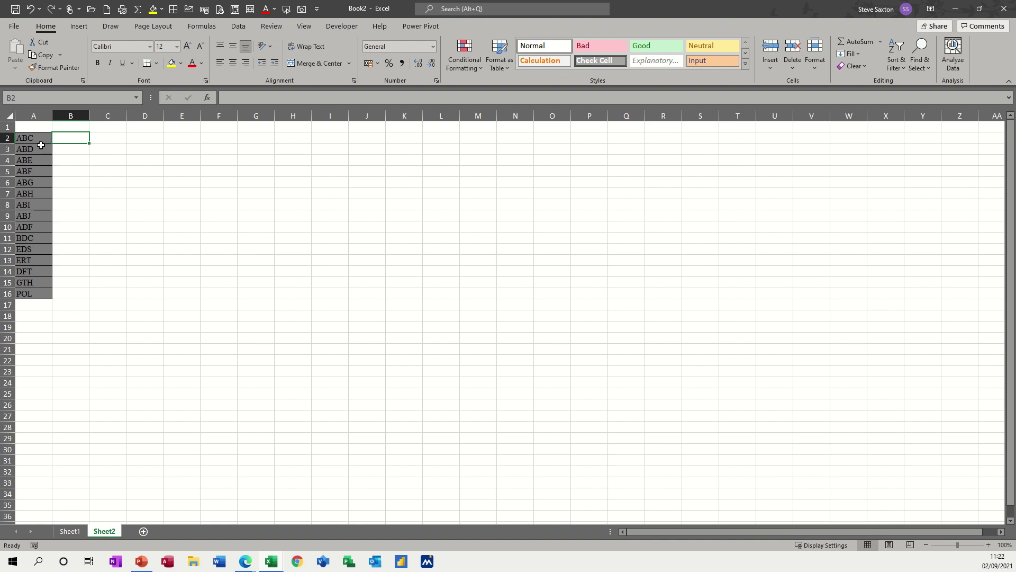
pyautogui.click(70, 531)
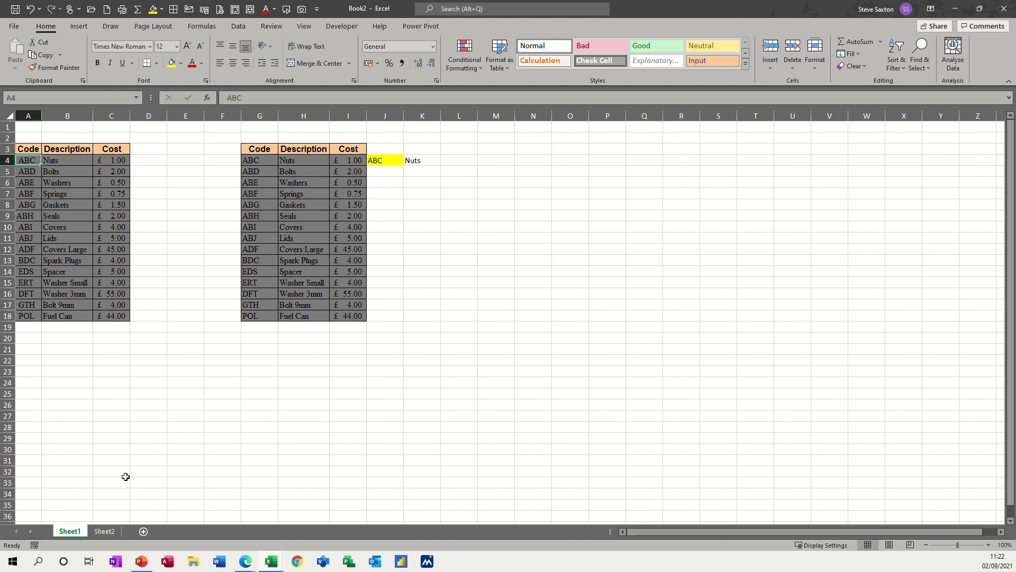
pyautogui.click(105, 531)
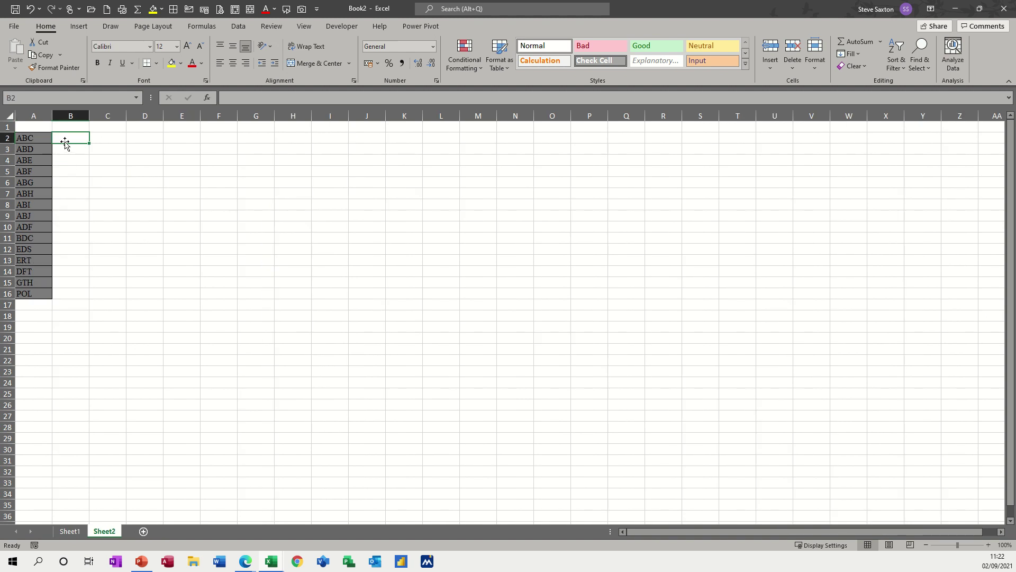
# Step: Enter =VLOOKUP(A2,Sheet1!A4:C18,2,0) in Sheet2 cell B2, which returns #N/A
pyautogui.write('=')
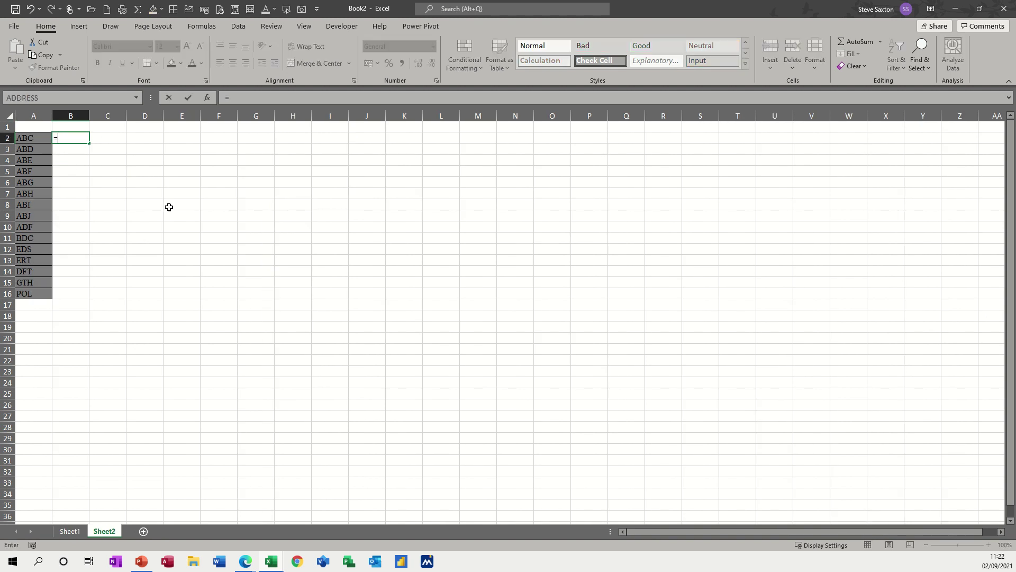
pyautogui.write('vlooku')
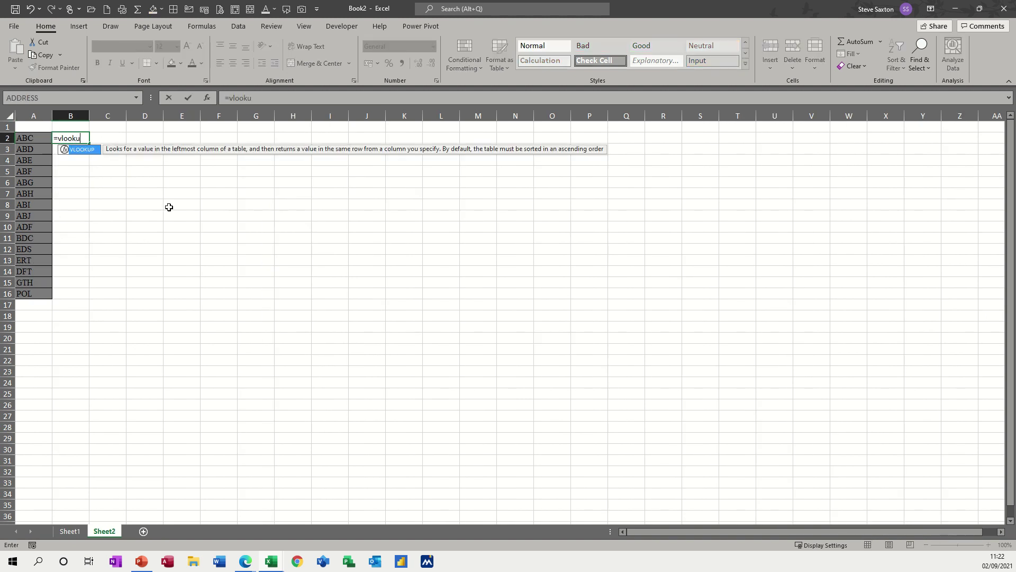
pyautogui.write('p(')
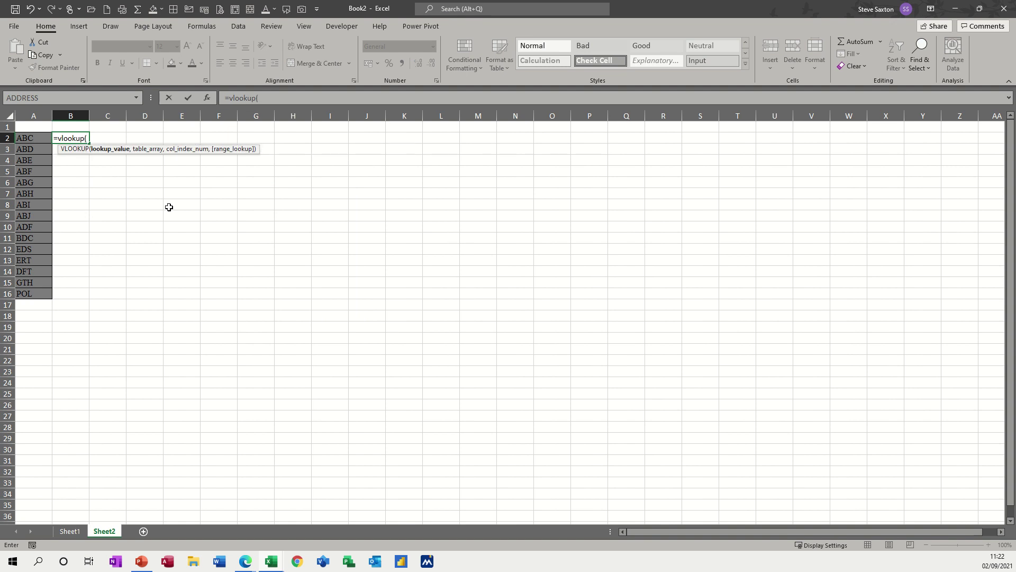
pyautogui.click(42, 138)
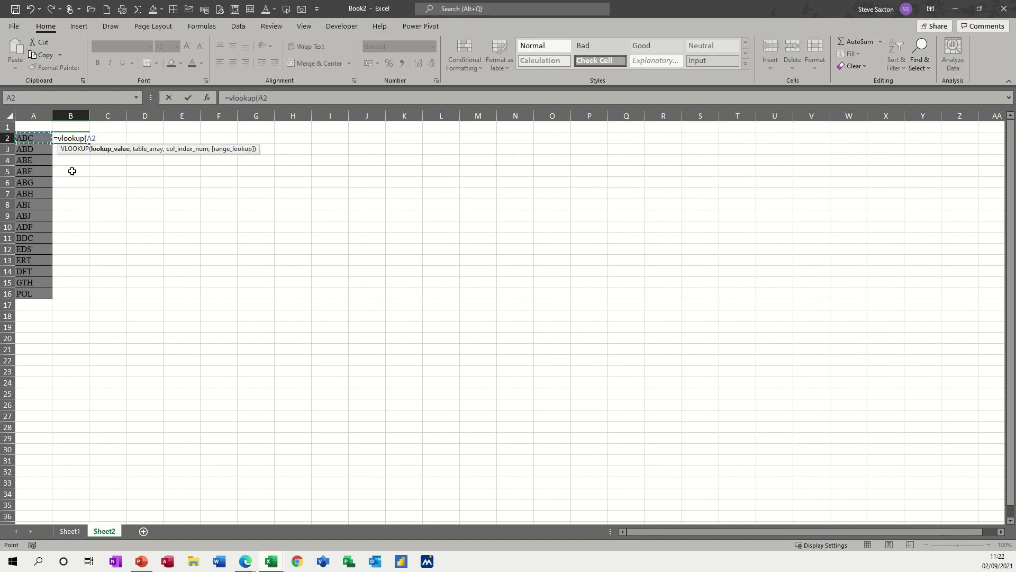
pyautogui.write(',')
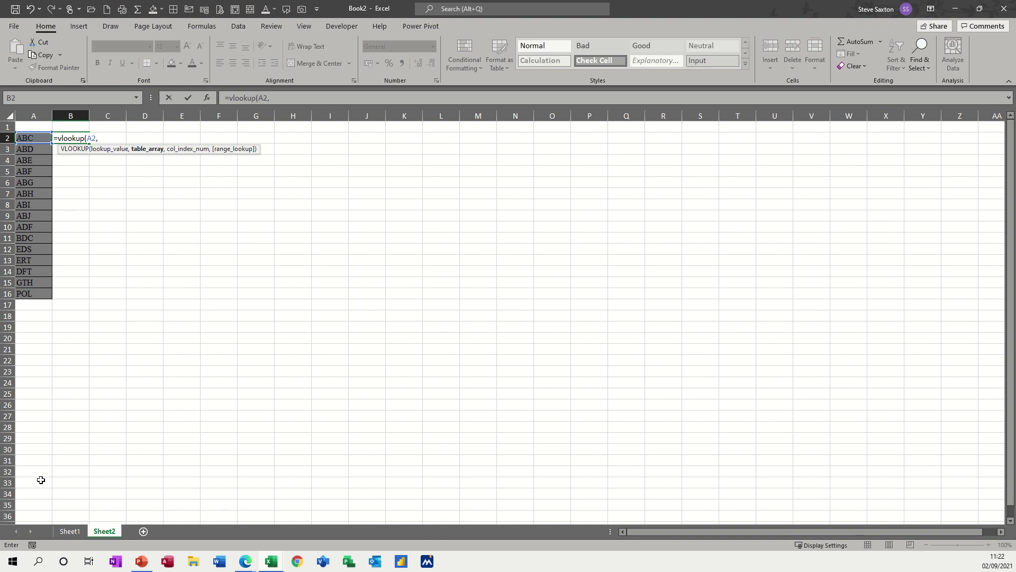
pyautogui.click(68, 531)
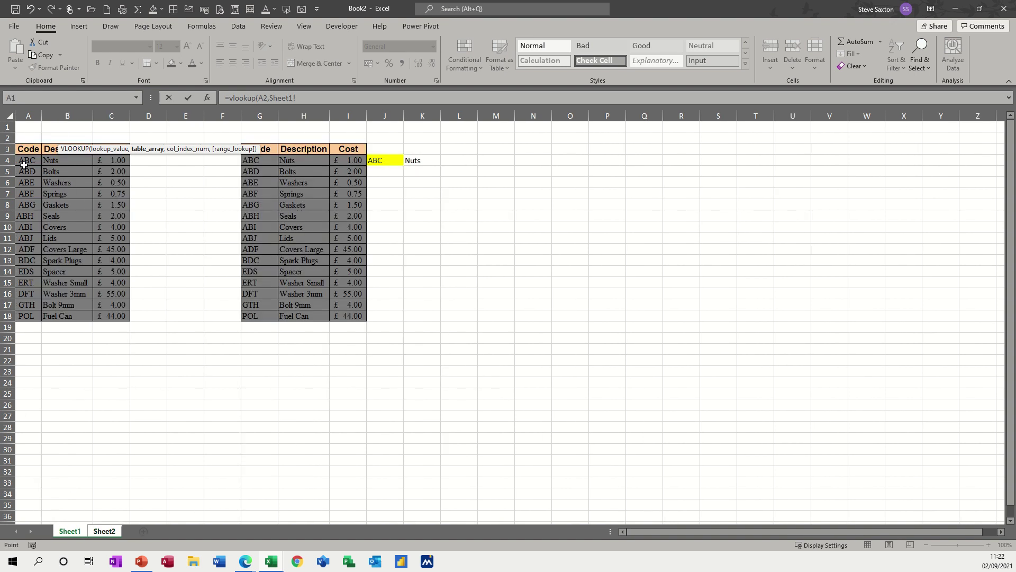
pyautogui.moveTo(24, 161); pyautogui.dragTo(109, 320)
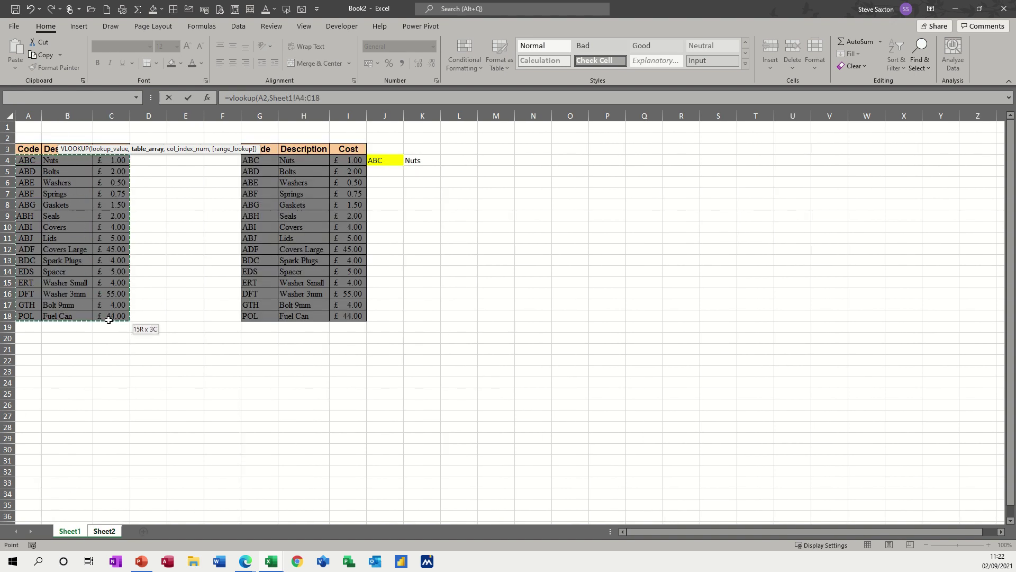
pyautogui.click(320, 99)
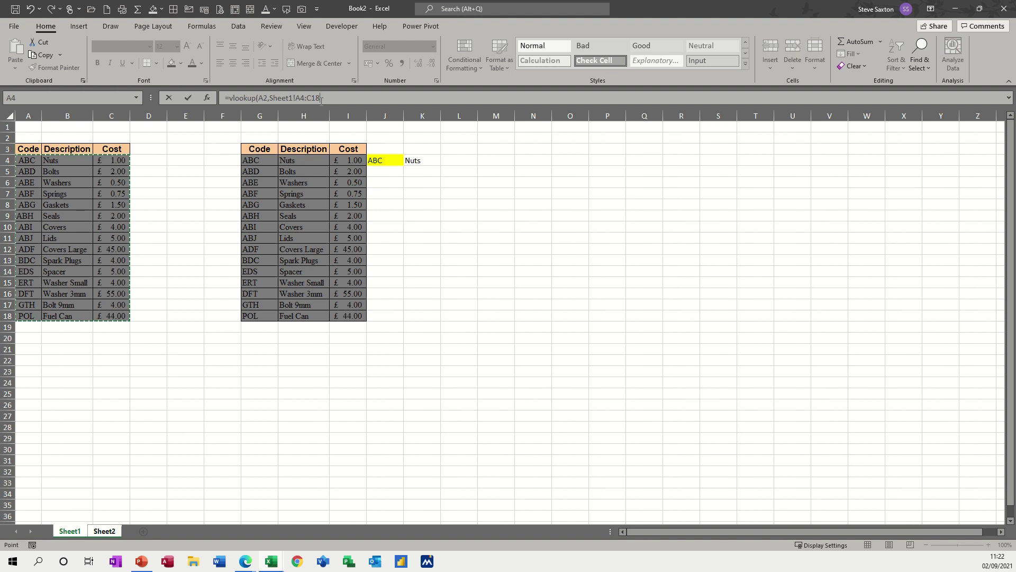
pyautogui.write(',')
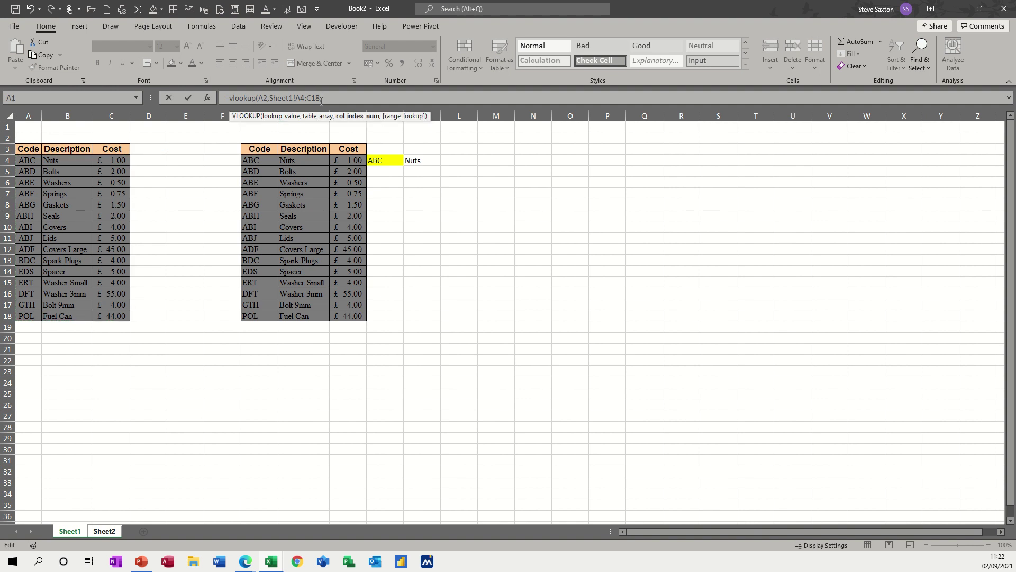
pyautogui.write('2,0')
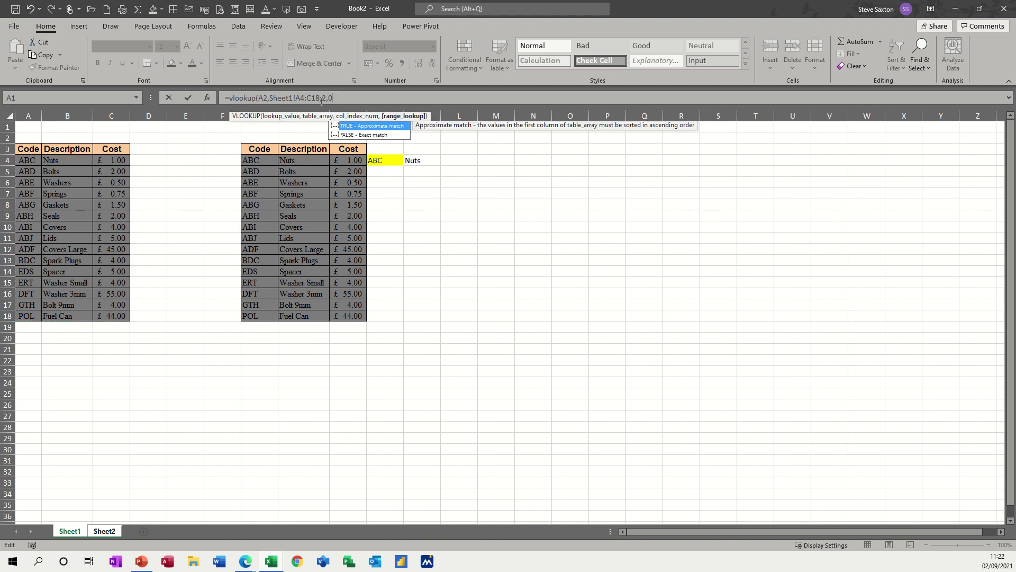
pyautogui.write(')')
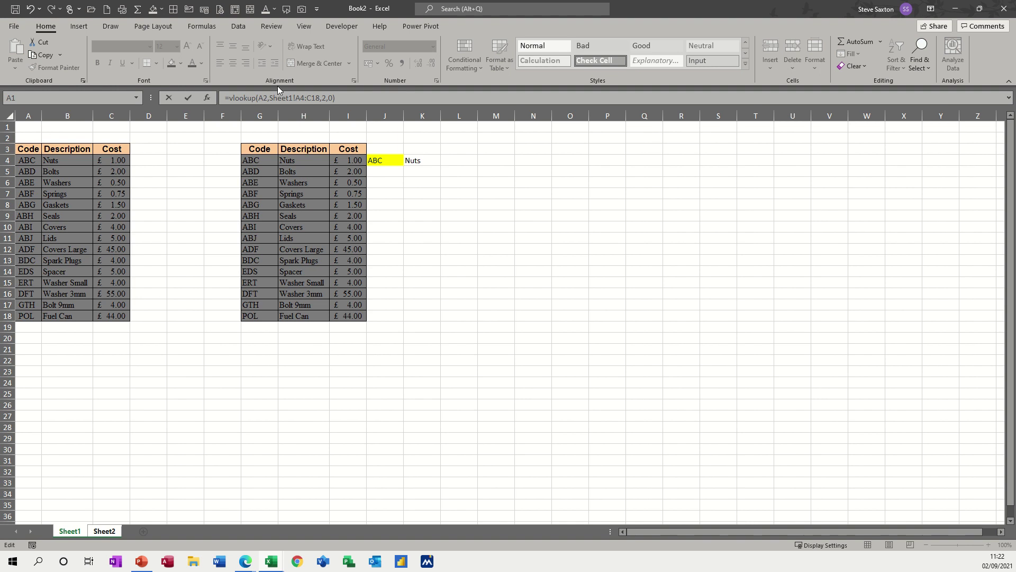
pyautogui.click(189, 97)
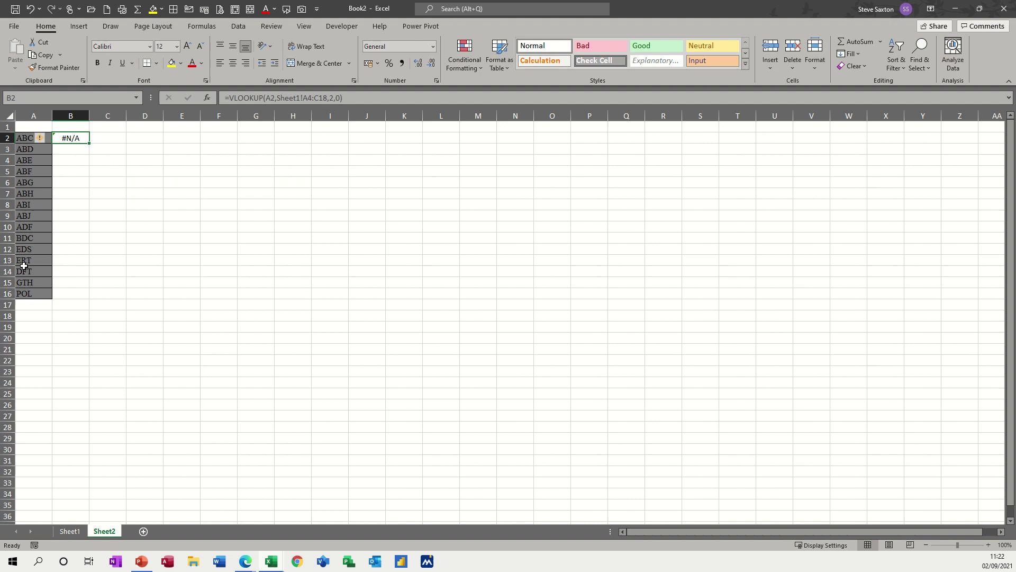
# Step: Inspect the code ABC in Sheet1 cell A4 unchanged, then go back to Sheet2
pyautogui.click(69, 531)
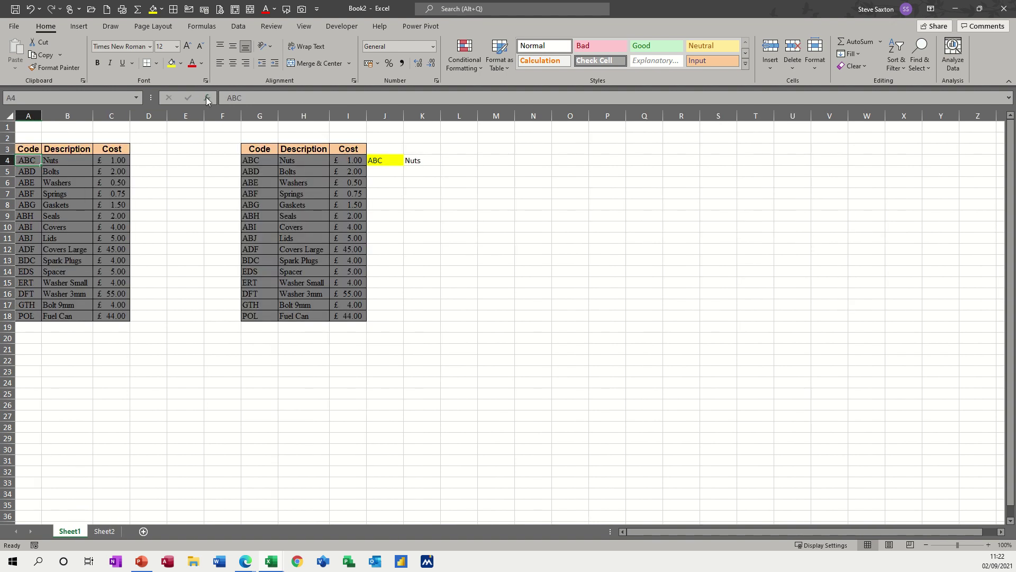
pyautogui.click(226, 97)
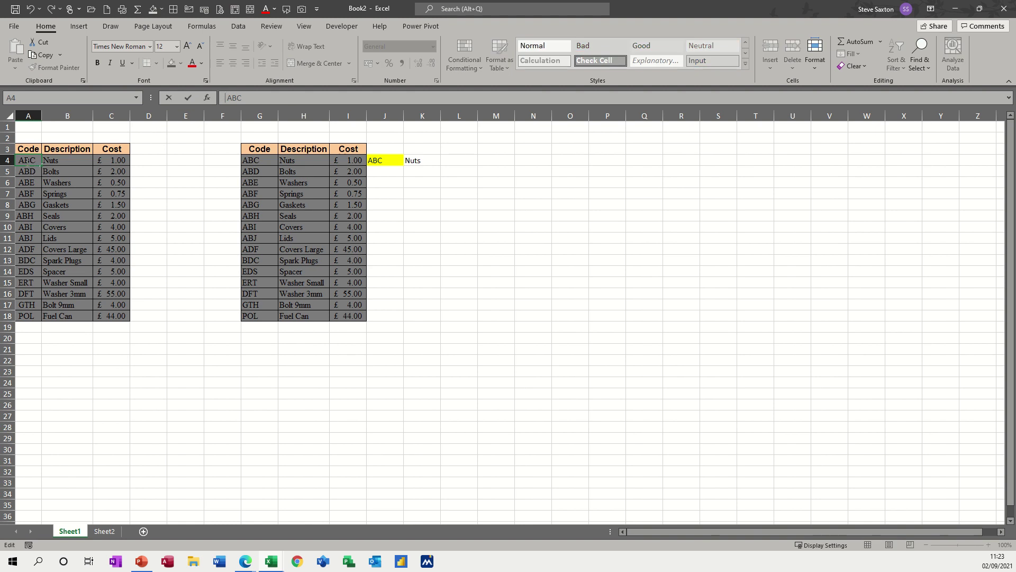
pyautogui.press('Escape')
pyautogui.click(105, 531)
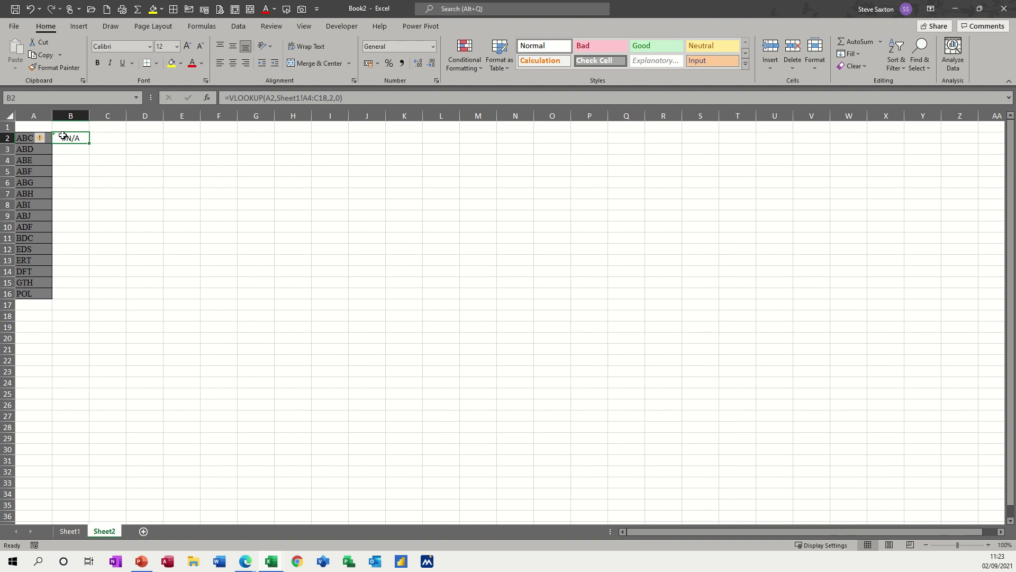
# Step: Change B2 to =TRIM(VLOOKUP(A2,Sheet1!A4:C18,2,0)), which still returns #N/A
pyautogui.click(232, 102)
pyautogui.write('trim')
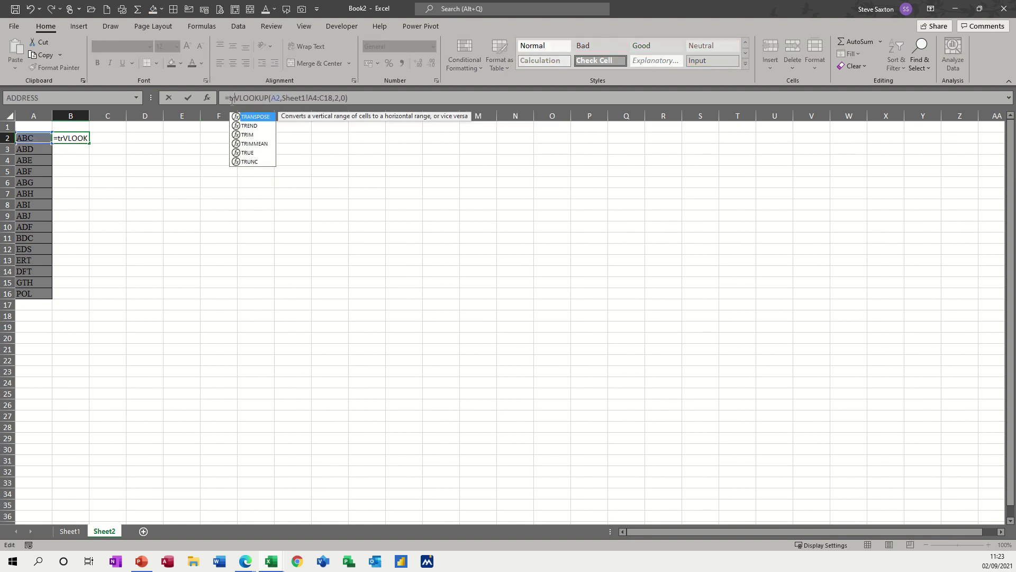
pyautogui.write('(')
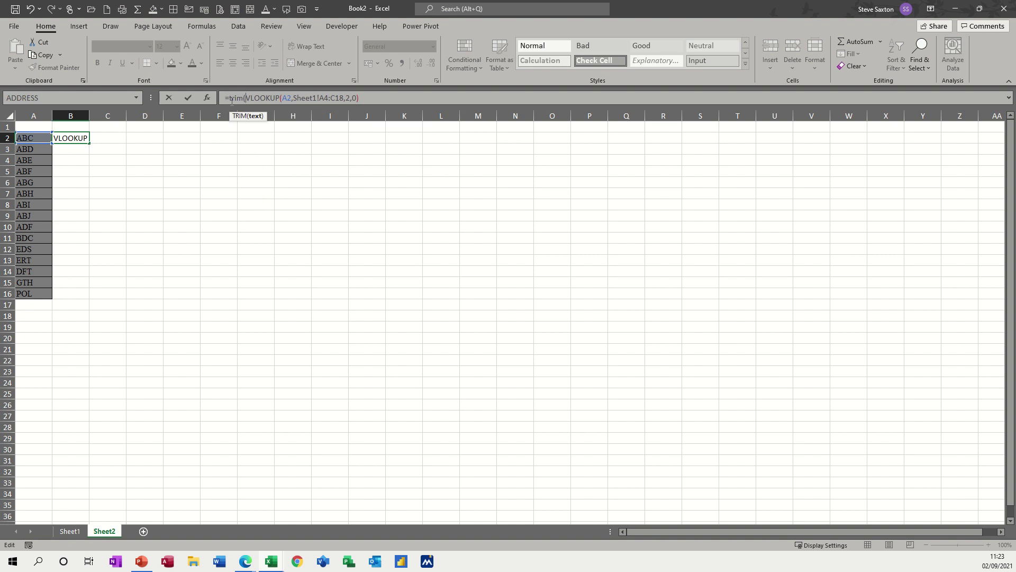
pyautogui.click(361, 99)
pyautogui.write(')')
pyautogui.press('Return')
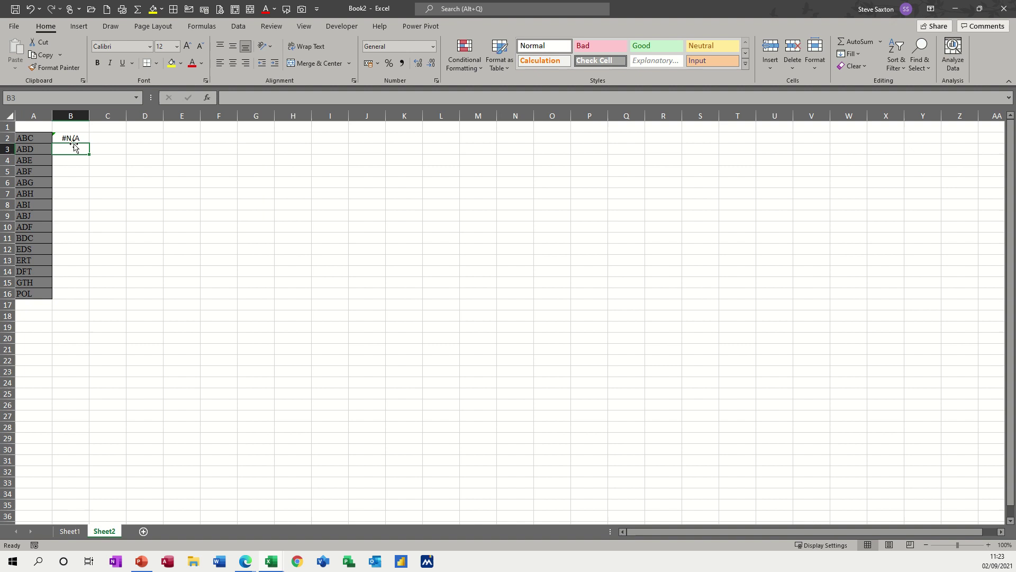
pyautogui.click(31, 137)
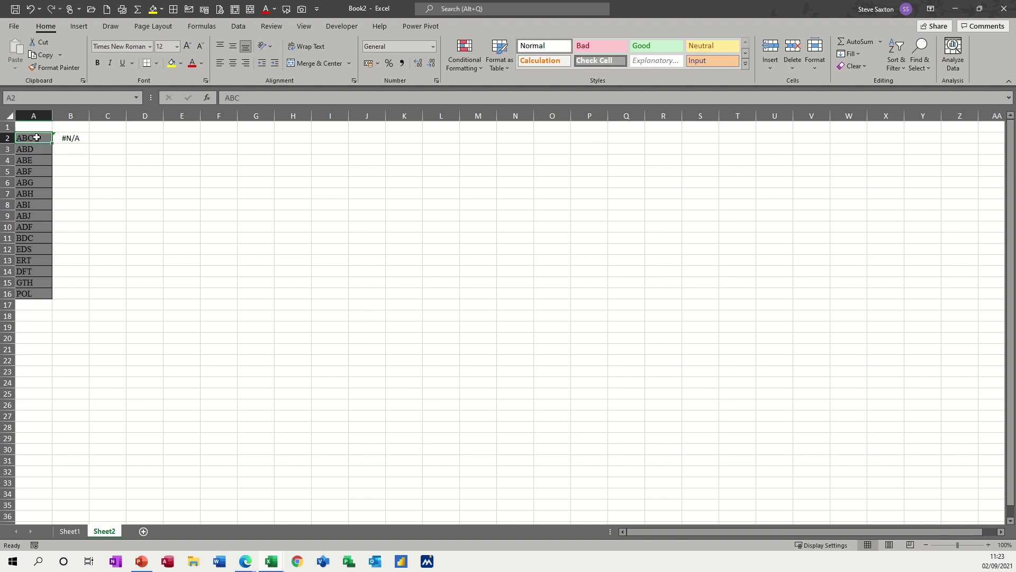
pyautogui.click(66, 137)
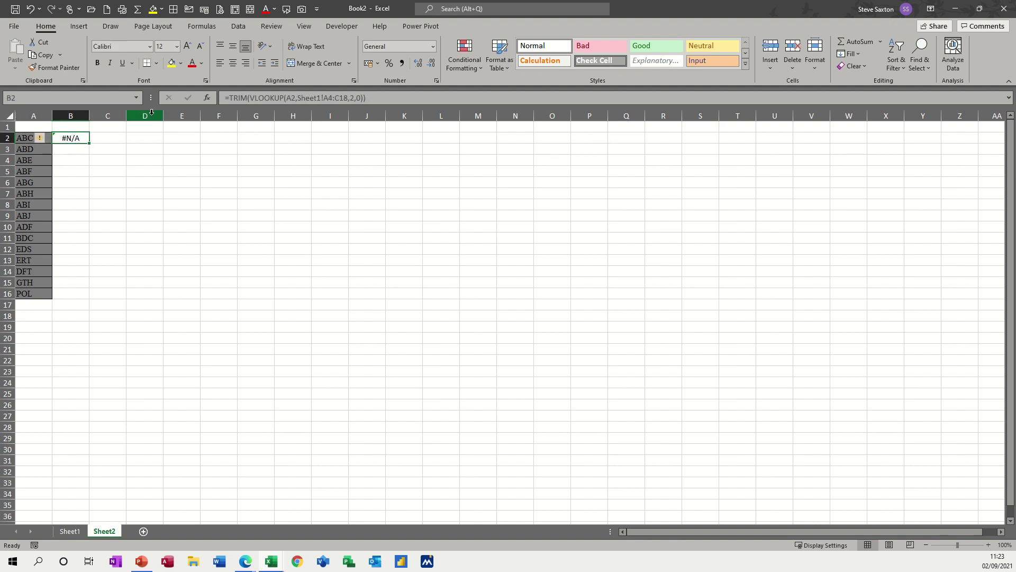
# Step: Undo the TRIM and use "*"&A2 as B2's lookup value, returning Nuts
pyautogui.click(33, 12)
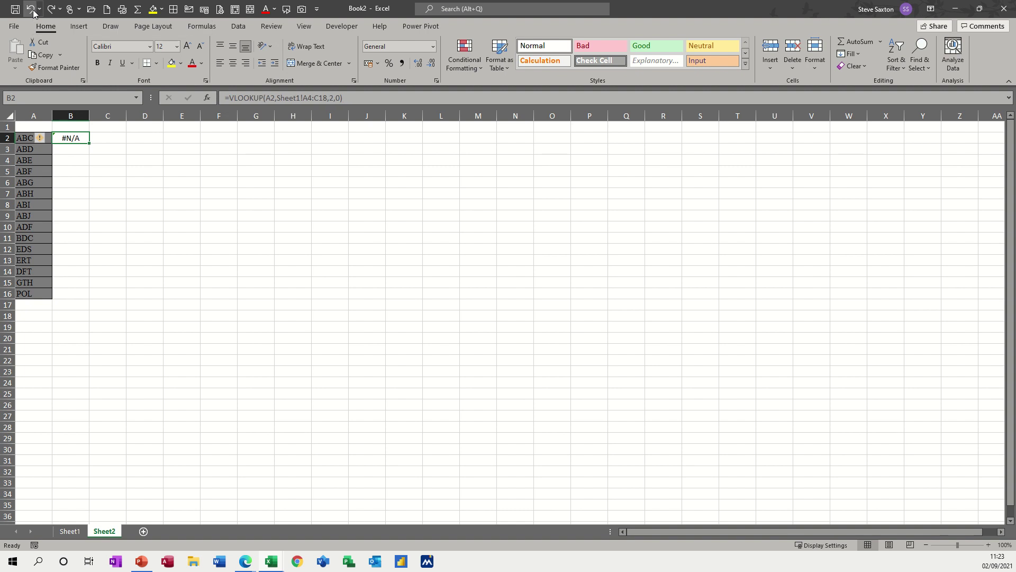
pyautogui.doubleClick(269, 98)
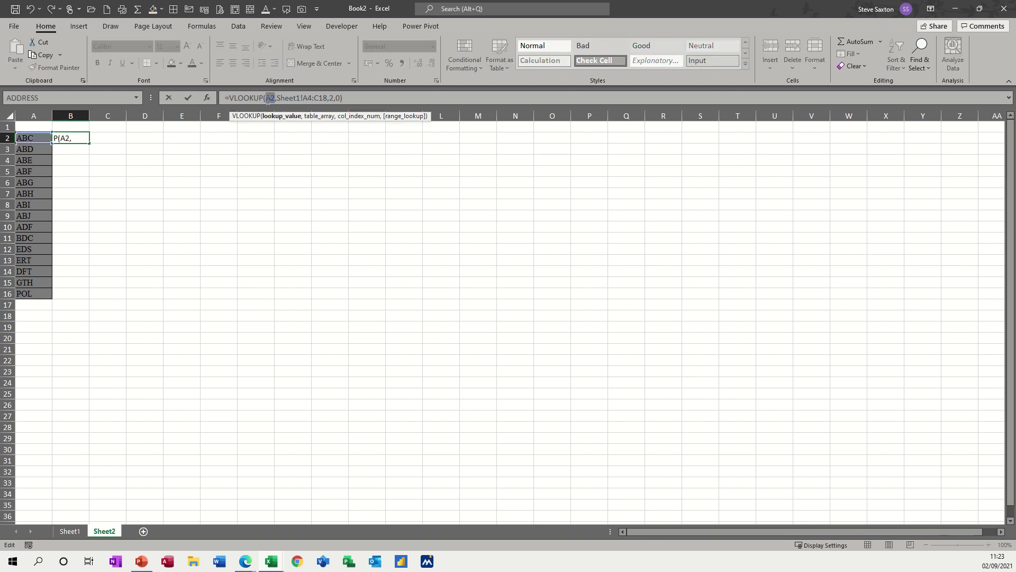
pyautogui.click(269, 98)
pyautogui.write('"')
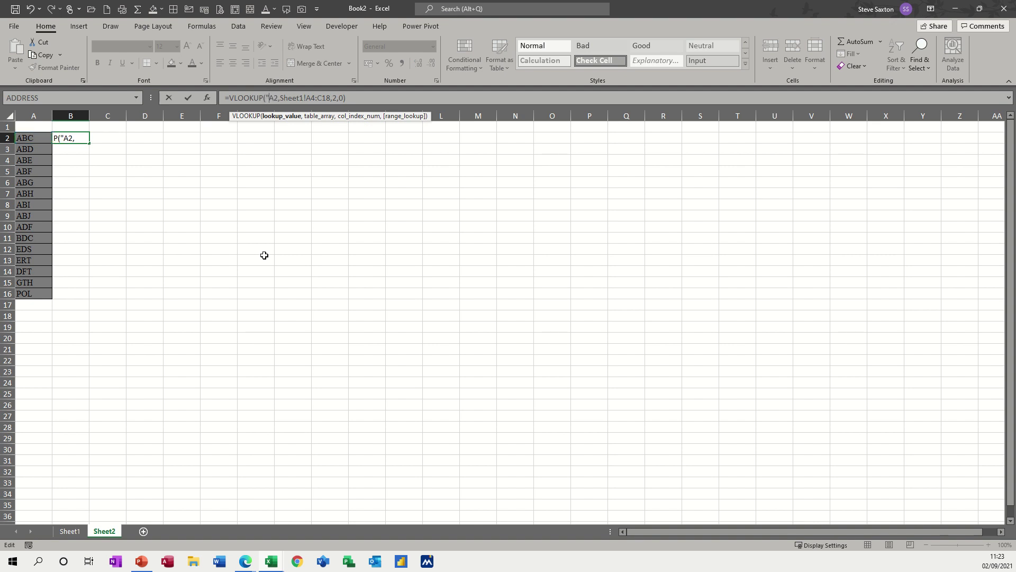
pyautogui.write('*"&')
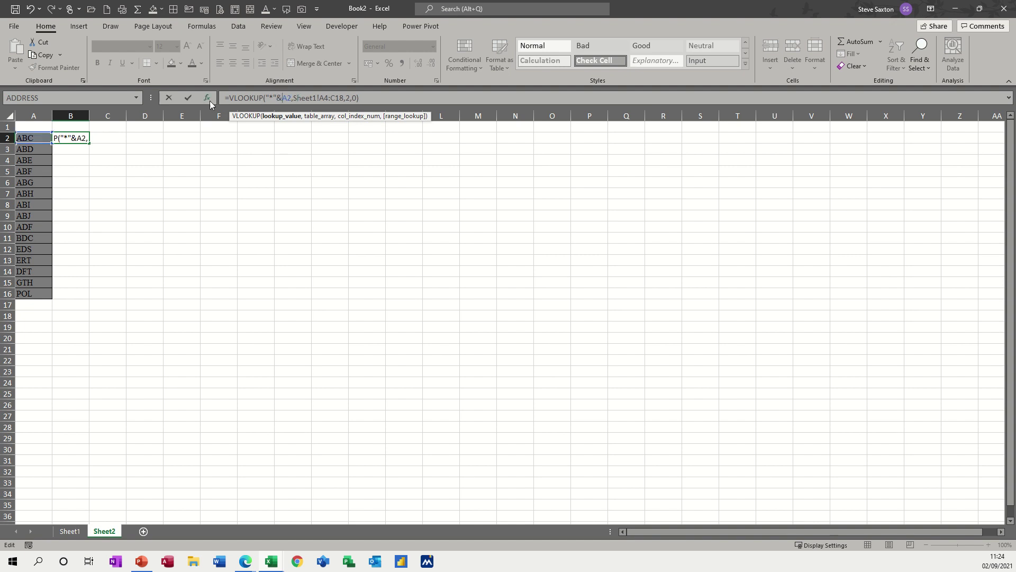
pyautogui.click(186, 98)
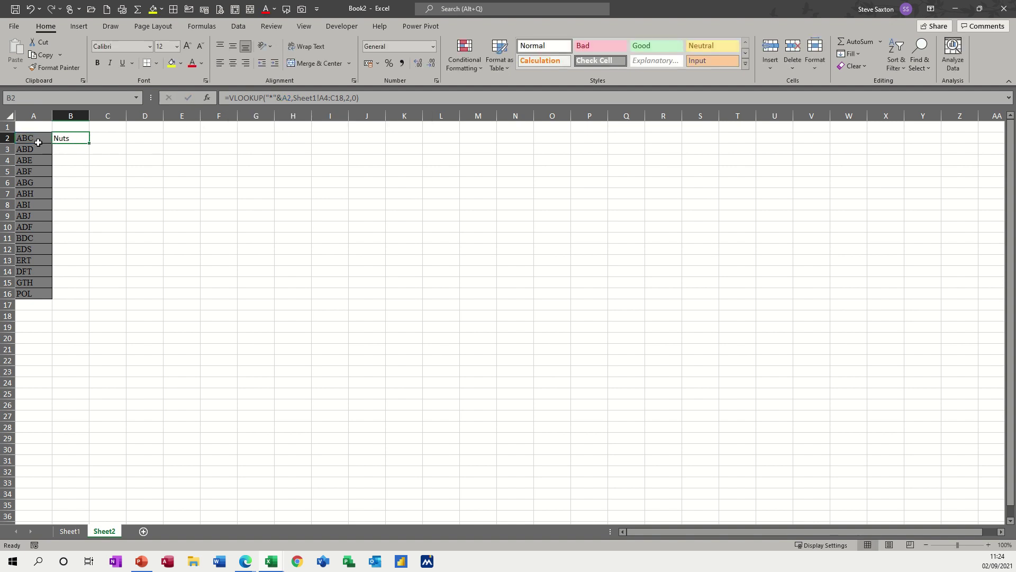
# Step: On Sheet1, start a VLOOKUP in D4 with A4 as the lookup value
pyautogui.click(73, 532)
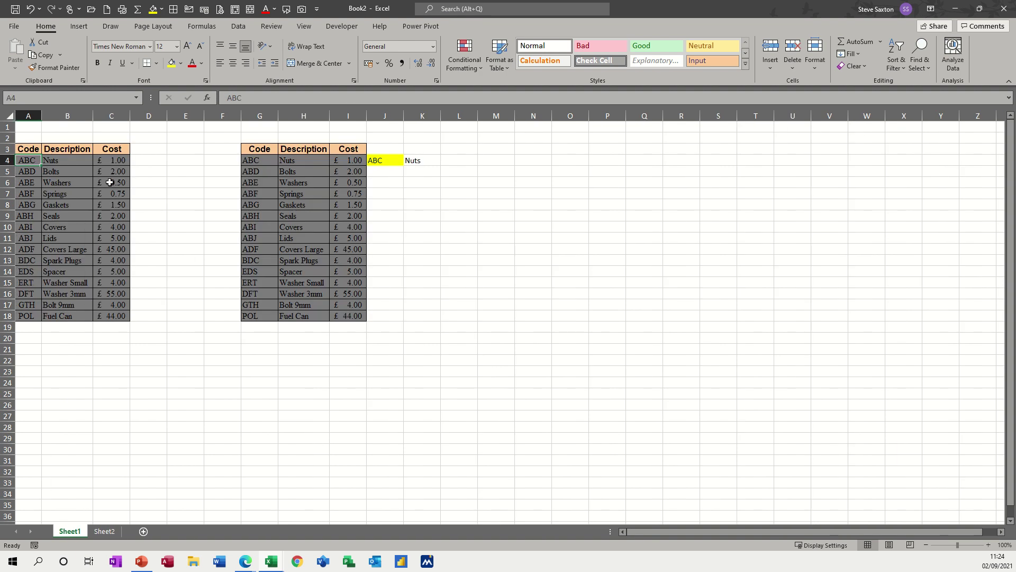
pyautogui.click(25, 163)
pyautogui.click(176, 160)
pyautogui.click(149, 161)
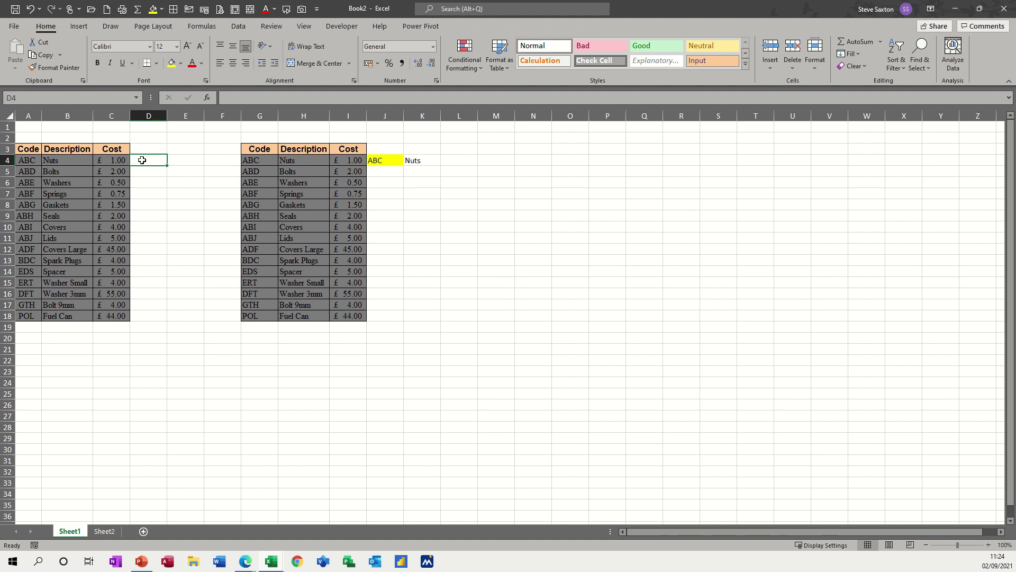
pyautogui.write('=v')
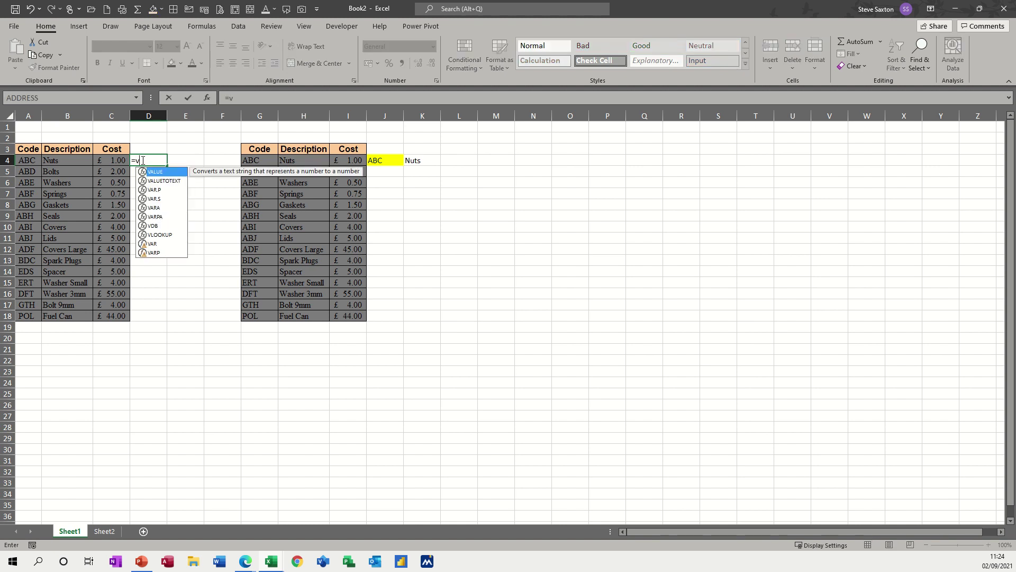
pyautogui.write('lookup')
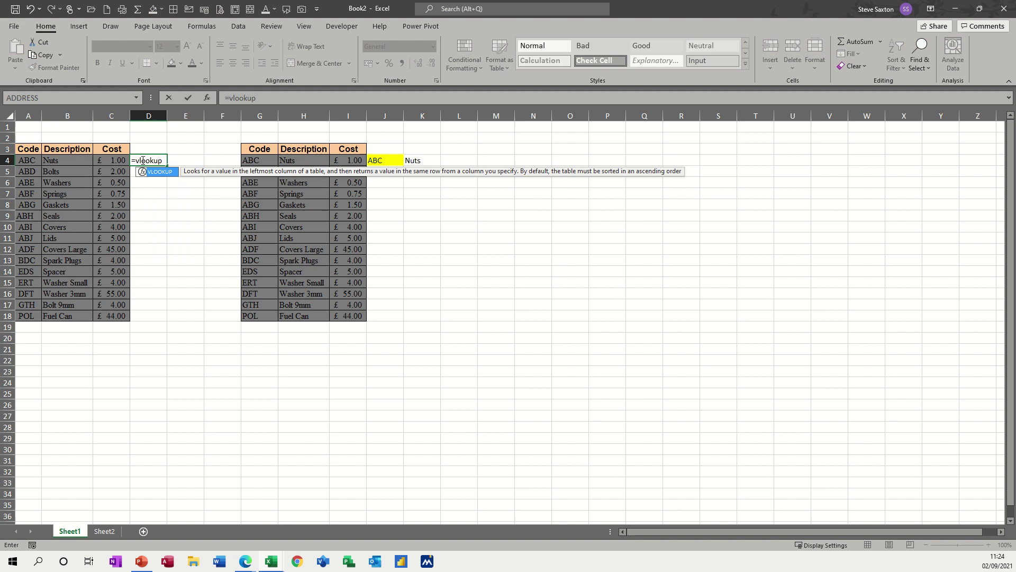
pyautogui.write('(')
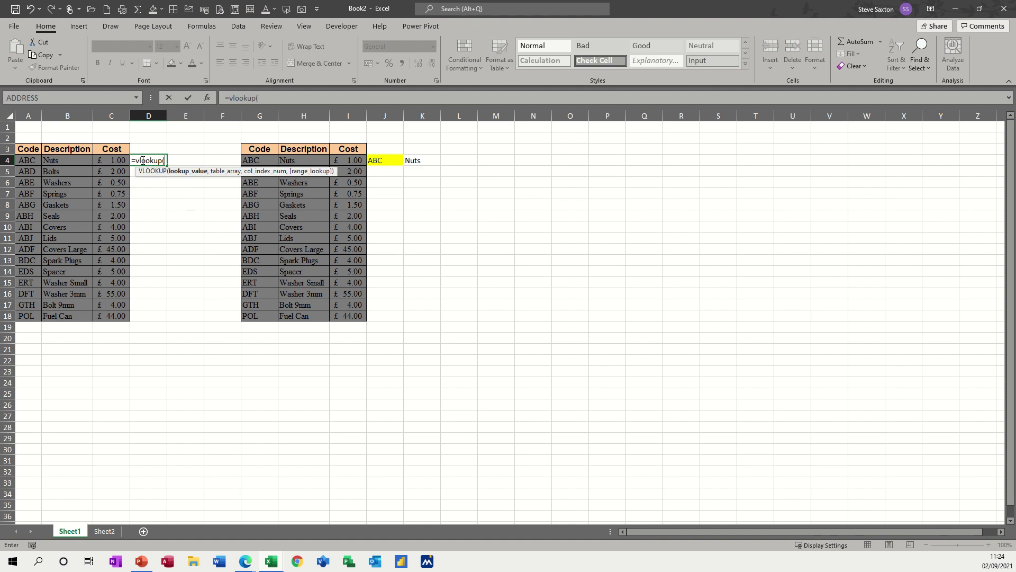
pyautogui.click(23, 162)
pyautogui.write(',')
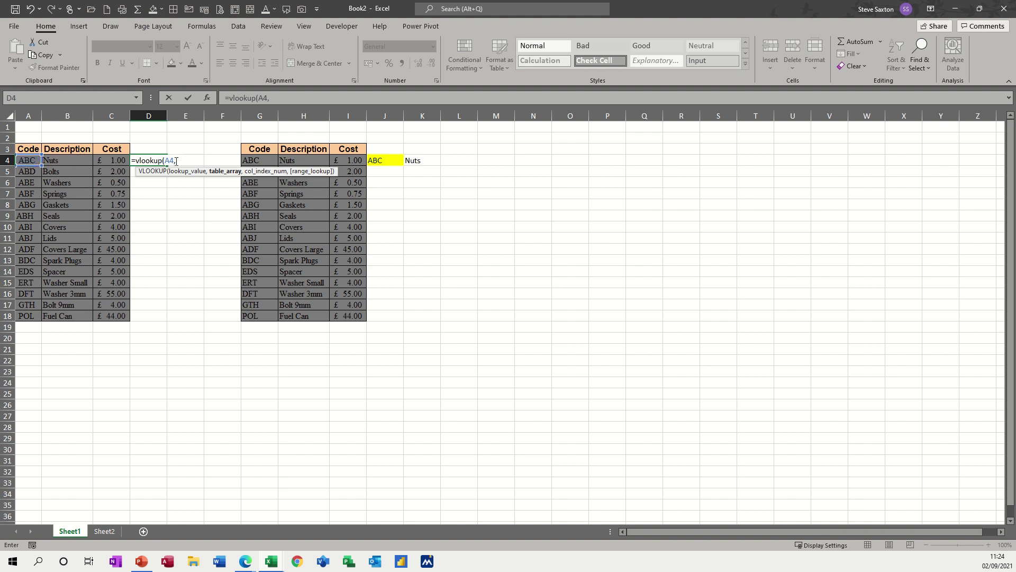
# Step: Swap the lookup value for "abc" and complete =VLOOKUP("abc",A4:C18,2,0), giving #N/A
pyautogui.moveTo(174, 161); pyautogui.dragTo(167, 161)
pyautogui.write('"ab')
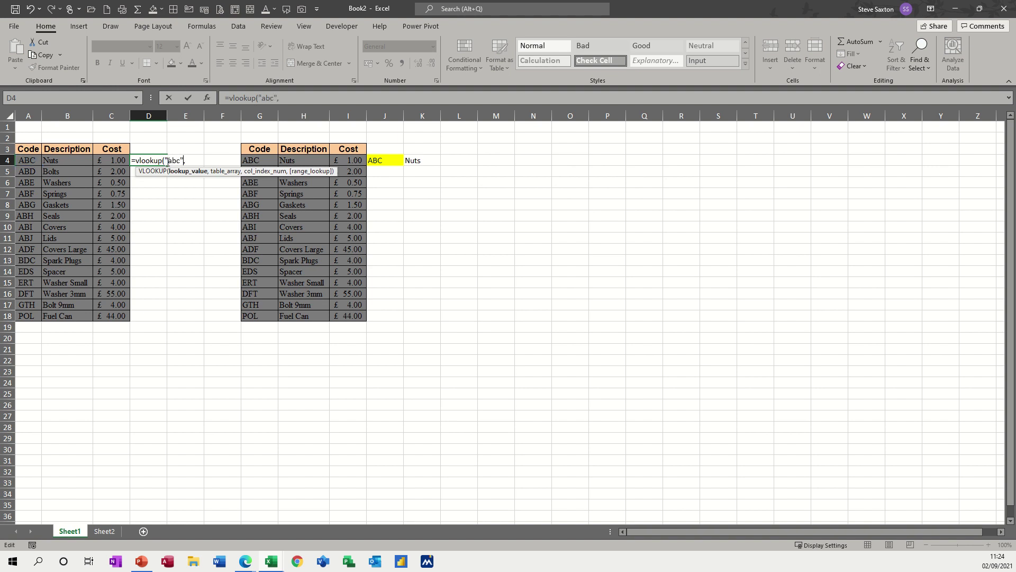
pyautogui.write('c"')
pyautogui.press('Right')
pyautogui.moveTo(29, 161); pyautogui.dragTo(119, 321)
pyautogui.write(',2')
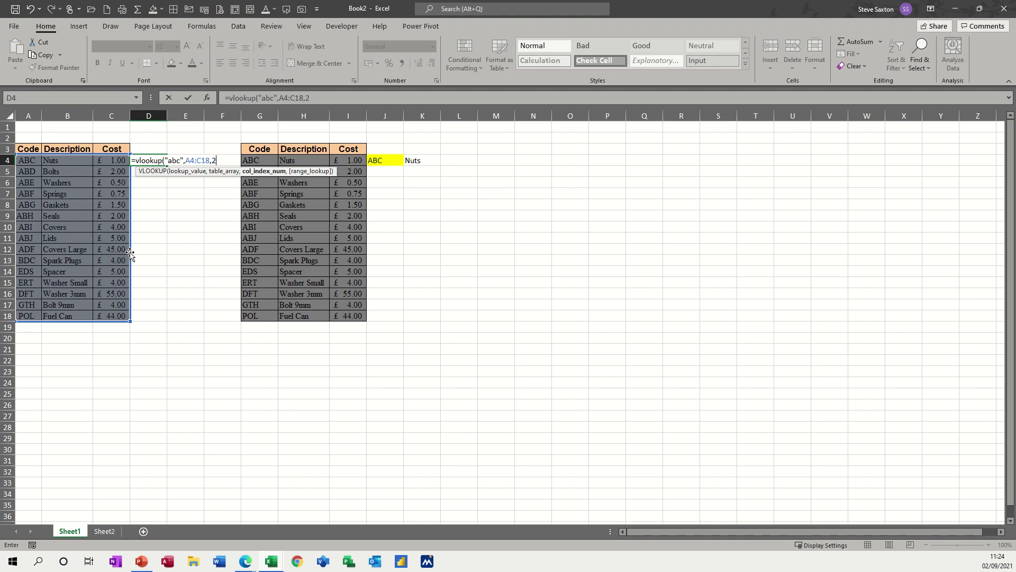
pyautogui.write(',0)')
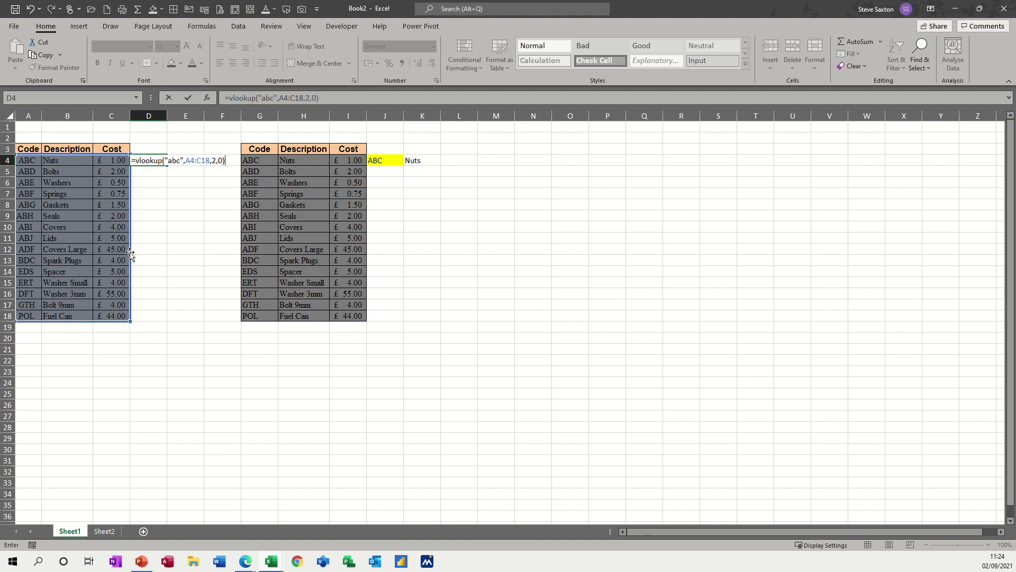
pyautogui.click(188, 98)
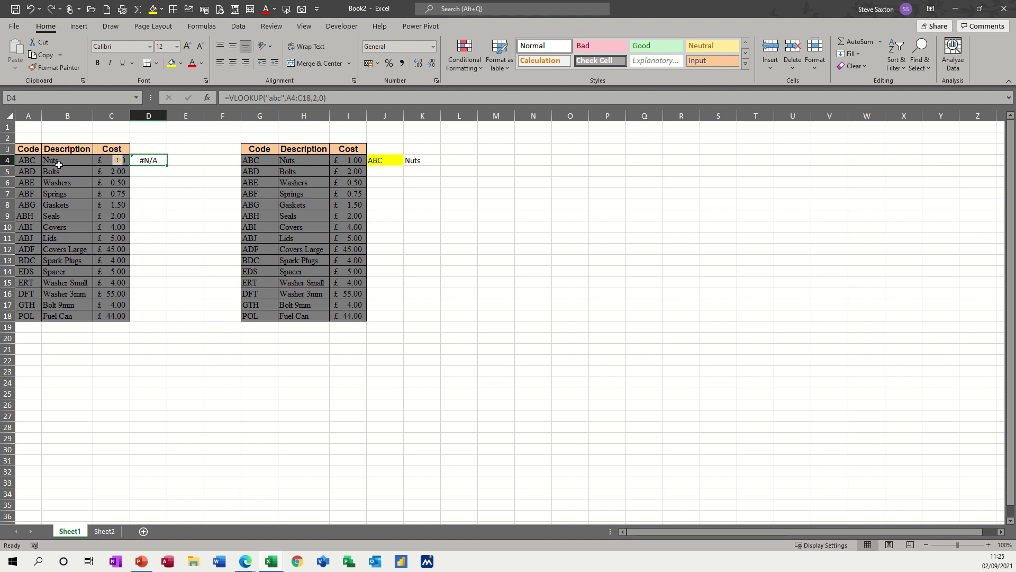
# Step: Wrap D4's lookup in TRIM
pyautogui.click(232, 99)
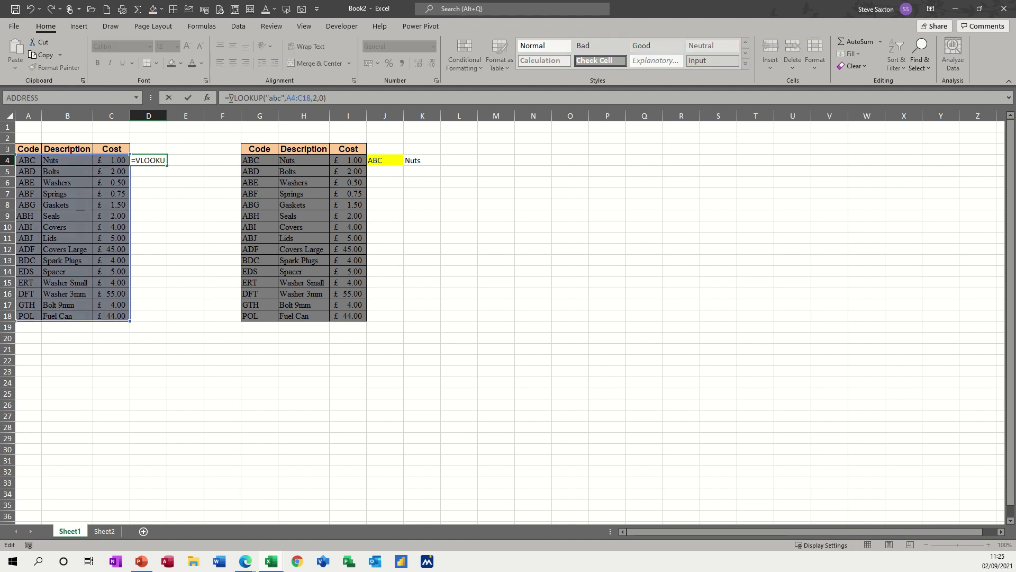
pyautogui.write('trim')
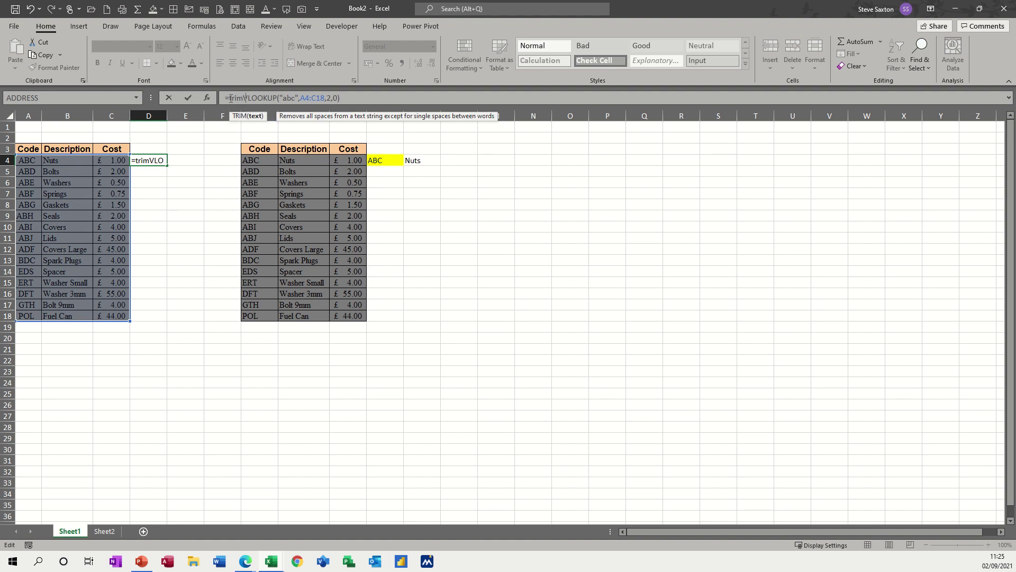
pyautogui.write('(')
pyautogui.click(345, 97)
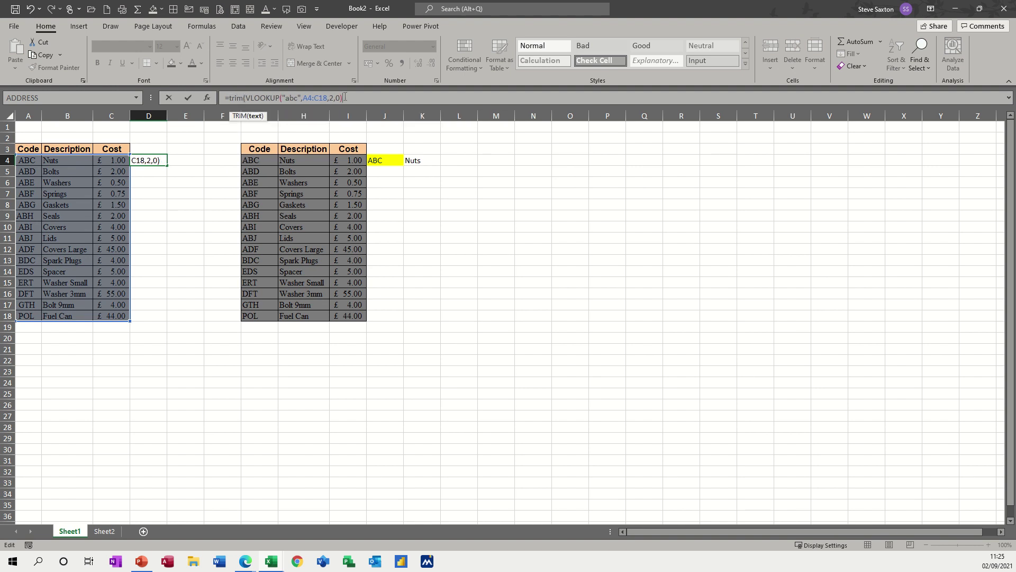
pyautogui.write(')')
pyautogui.click(189, 98)
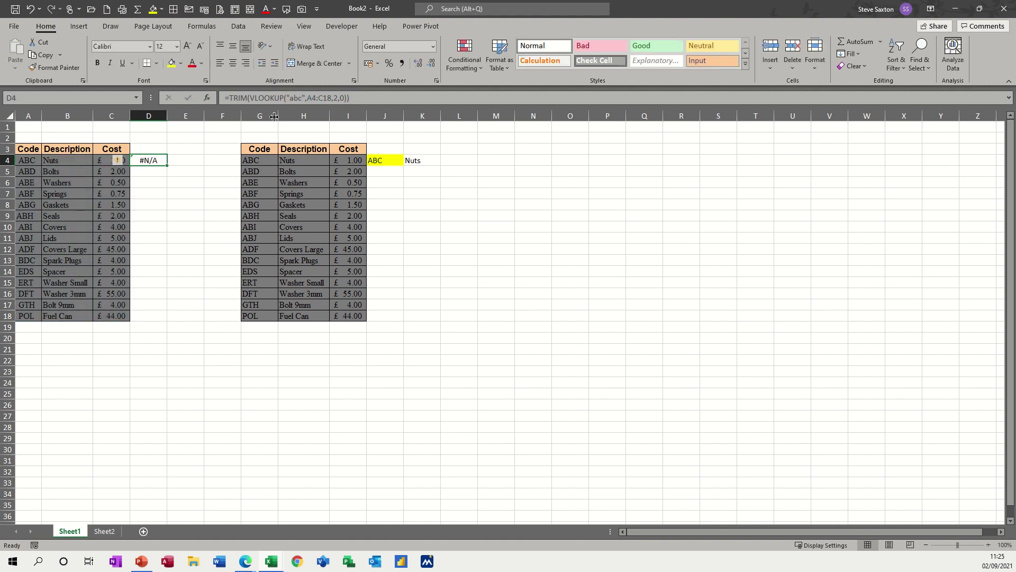
# Step: Replace "abc" with A4 so D4 returns Nuts, then clear D4
pyautogui.click(301, 98)
pyautogui.moveTo(301, 98); pyautogui.dragTo(287, 98)
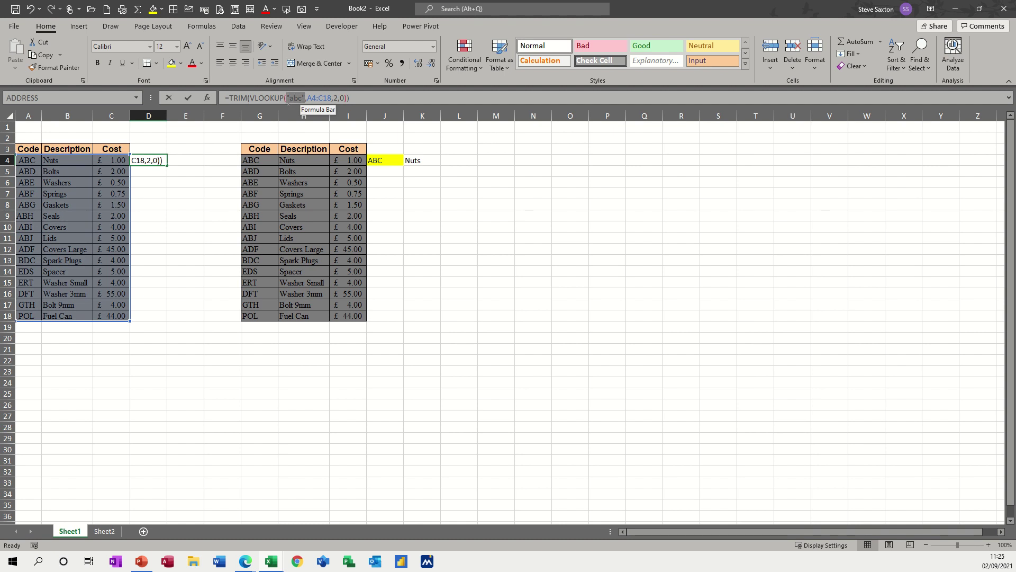
pyautogui.click(27, 165)
pyautogui.click(187, 98)
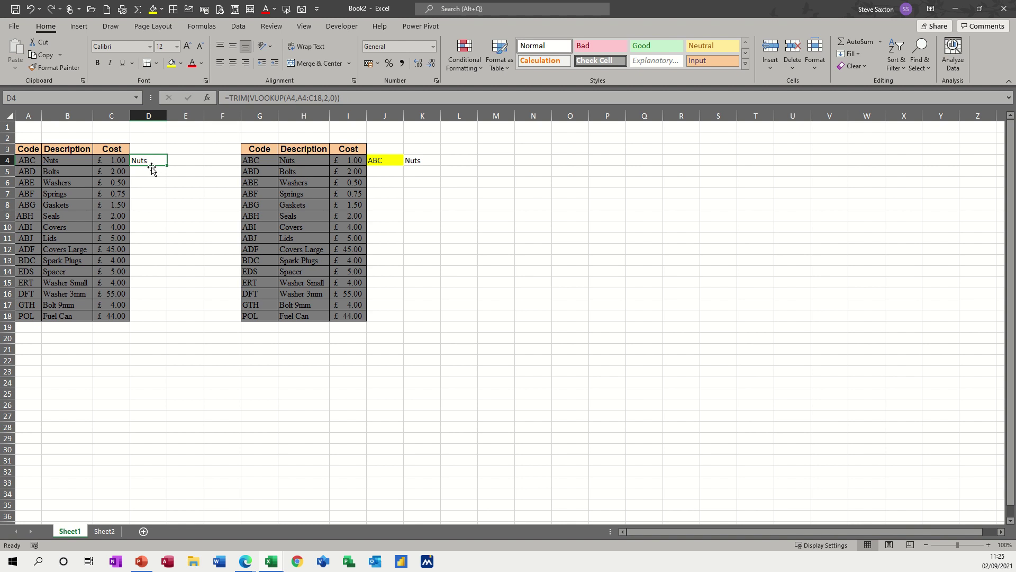
pyautogui.press('Delete')
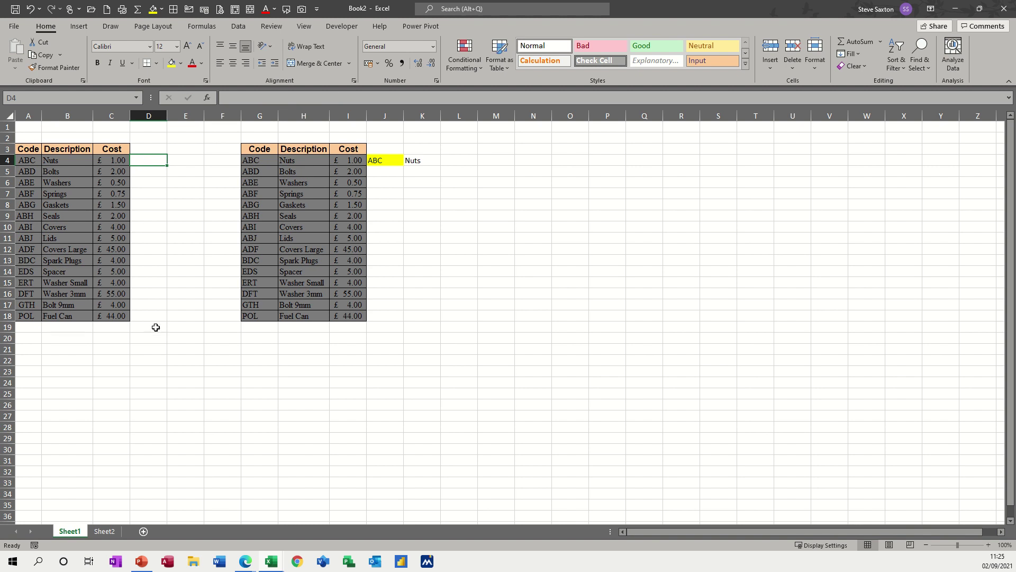
# Step: Enter =VLOOKUP(A4,A4:C18,2,0) in D4 so it returns Nuts
pyautogui.click(172, 360)
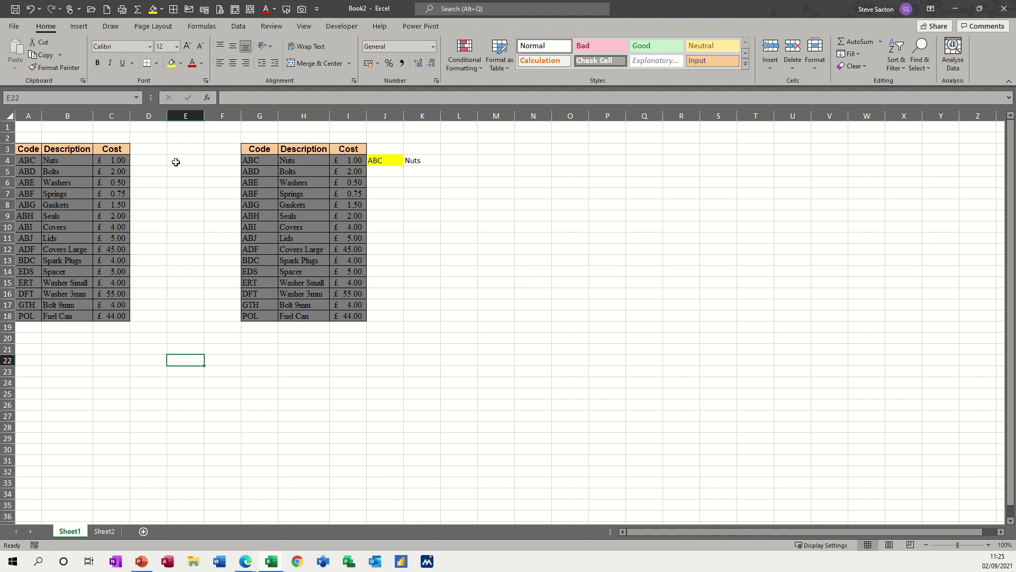
pyautogui.click(149, 160)
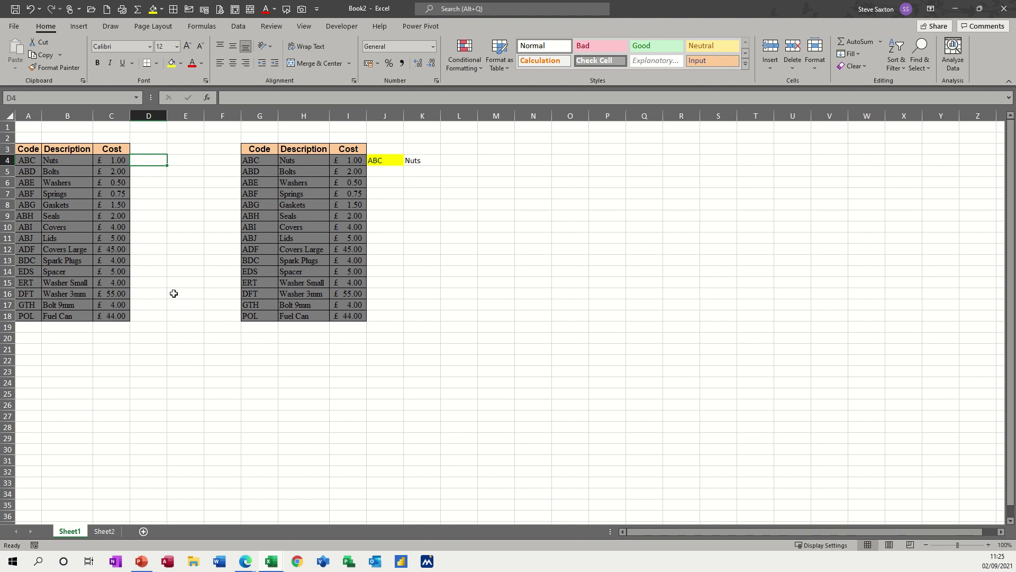
pyautogui.write('=')
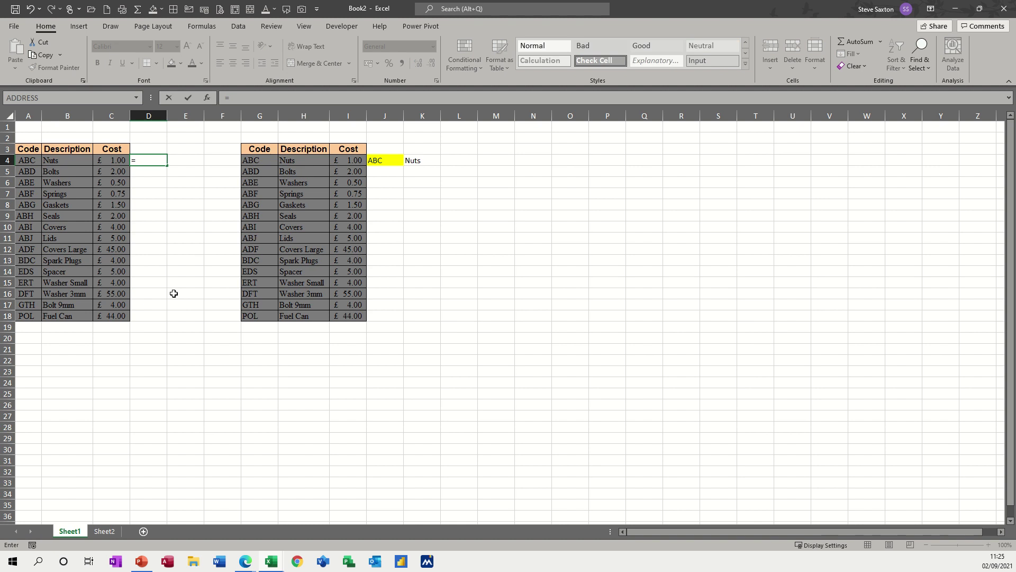
pyautogui.write('vlook')
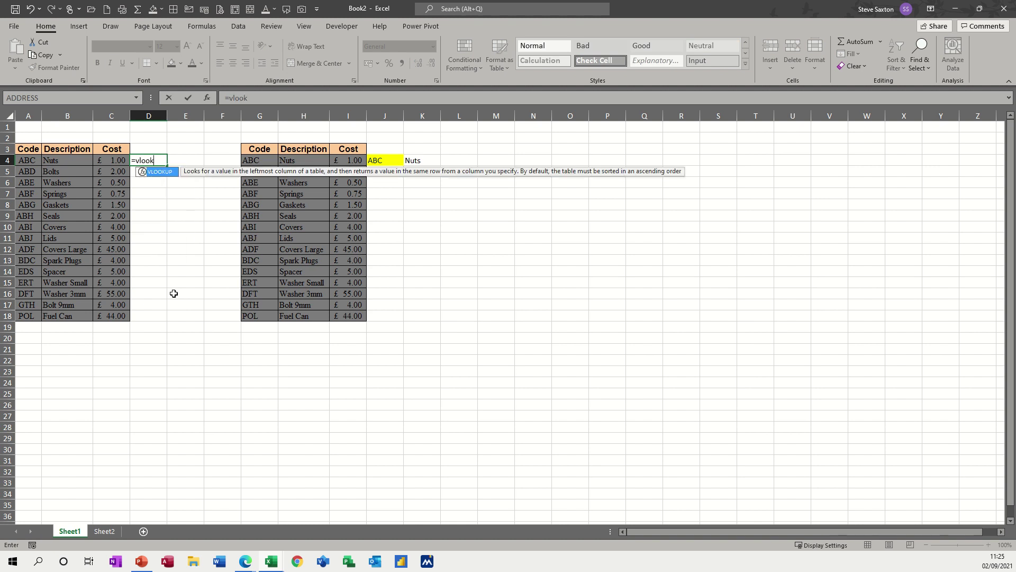
pyautogui.write('up(')
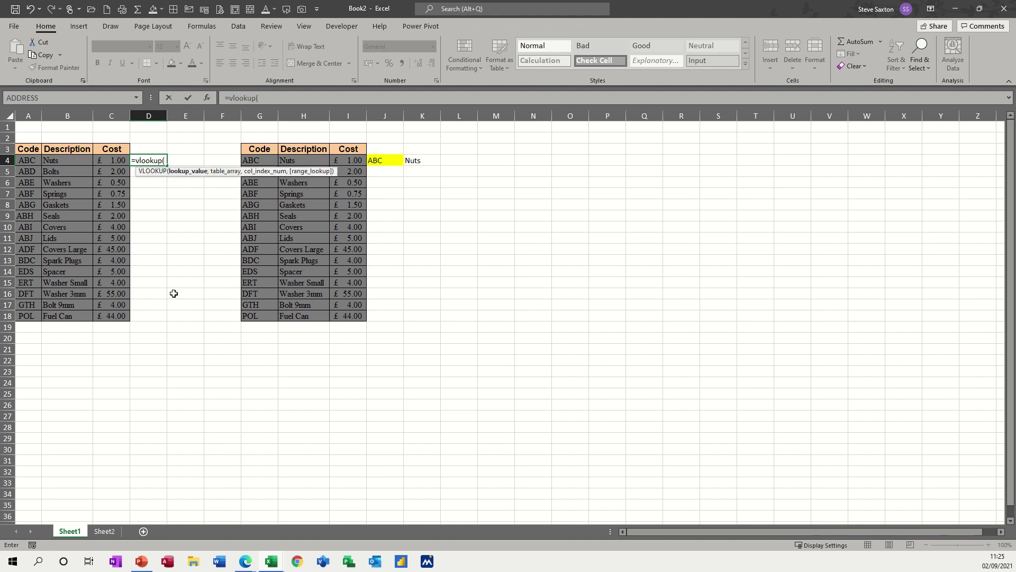
pyautogui.click(29, 160)
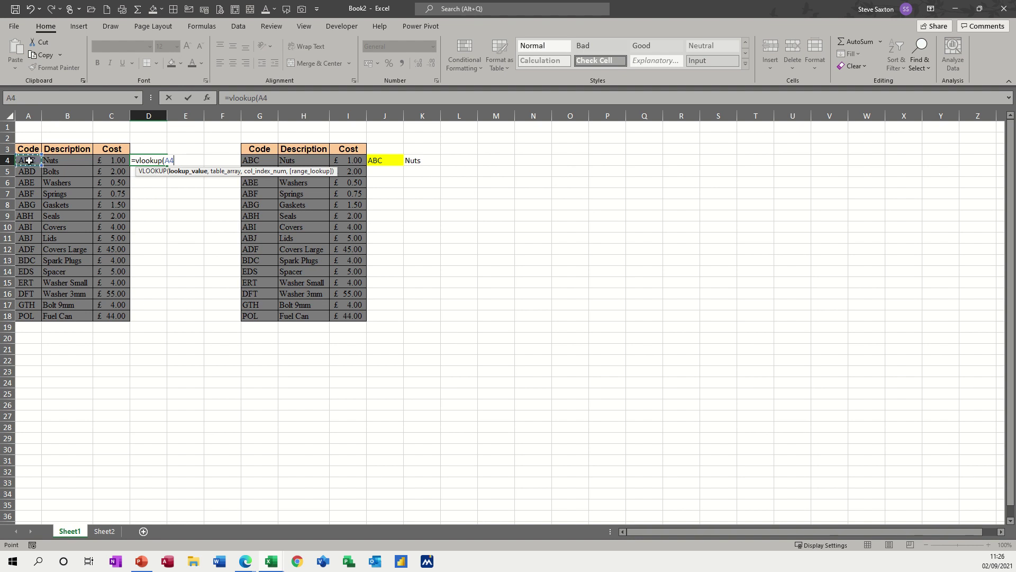
pyautogui.write(',')
pyautogui.moveTo(29, 160); pyautogui.dragTo(100, 313)
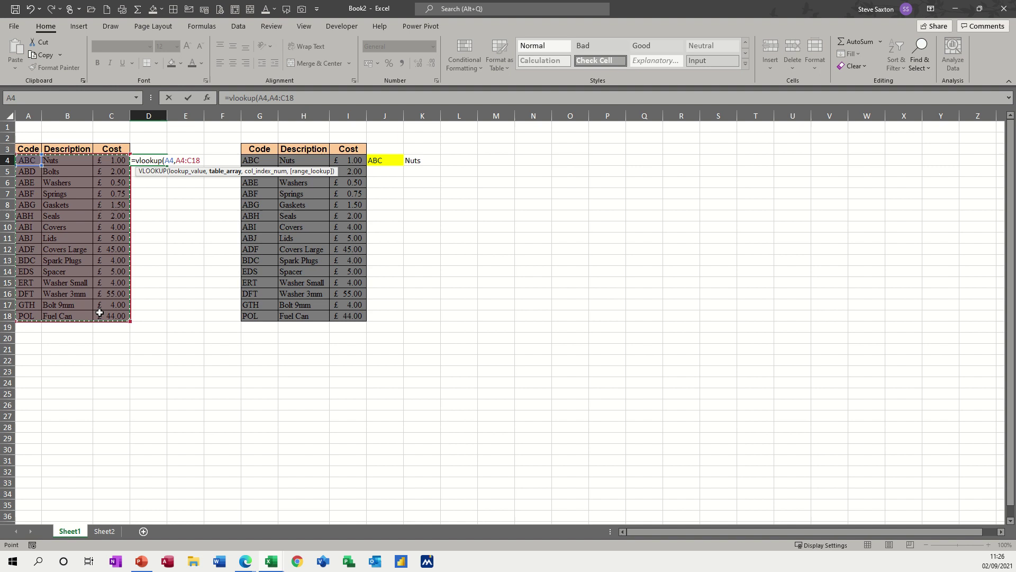
pyautogui.write(',2')
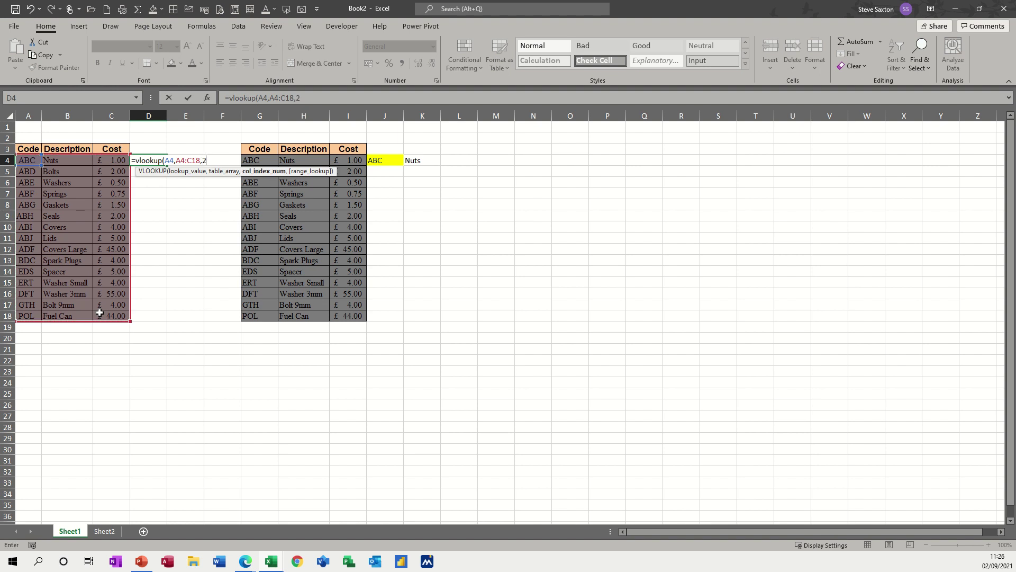
pyautogui.write(',0)')
pyautogui.click(188, 98)
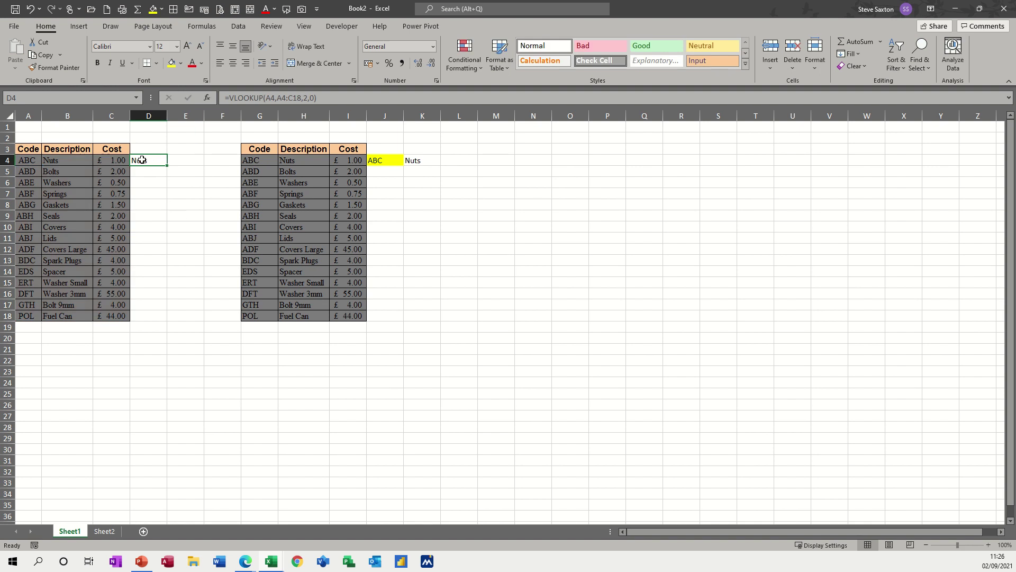